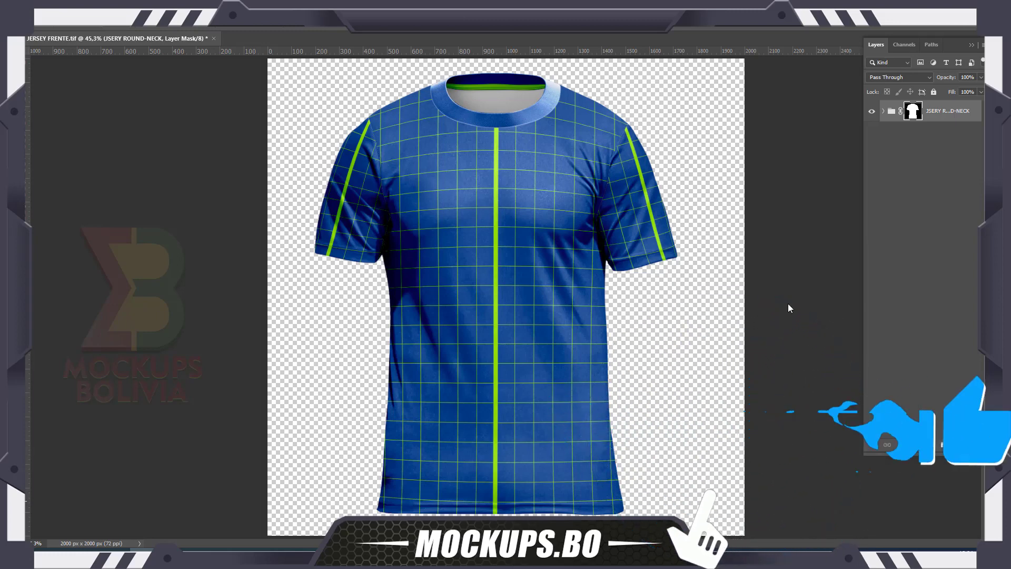
Step: Expand the jersey layer group and toggle the collar and sleeve Color Fill layers to test them
left_click(884, 111)
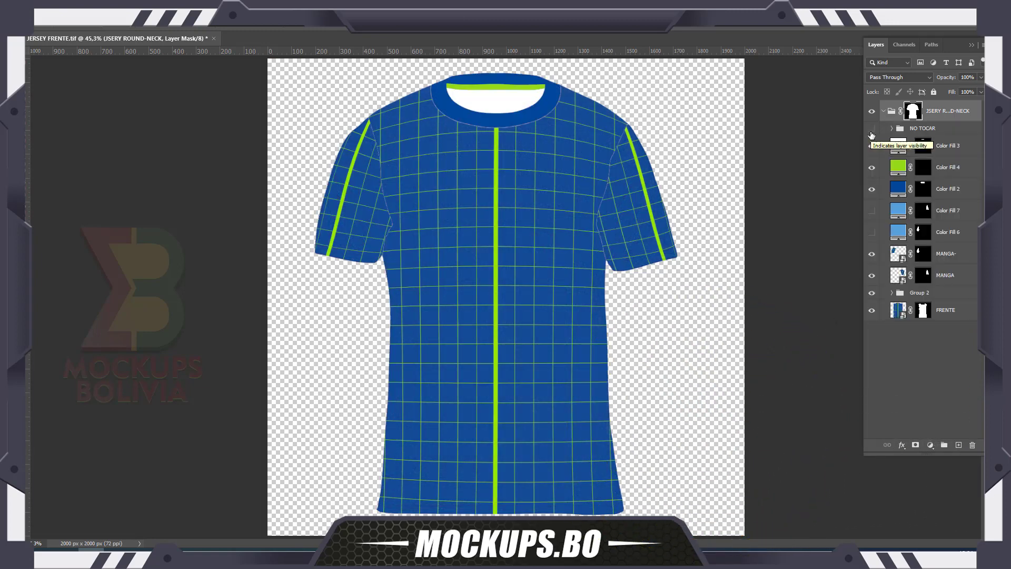
left_click(871, 131)
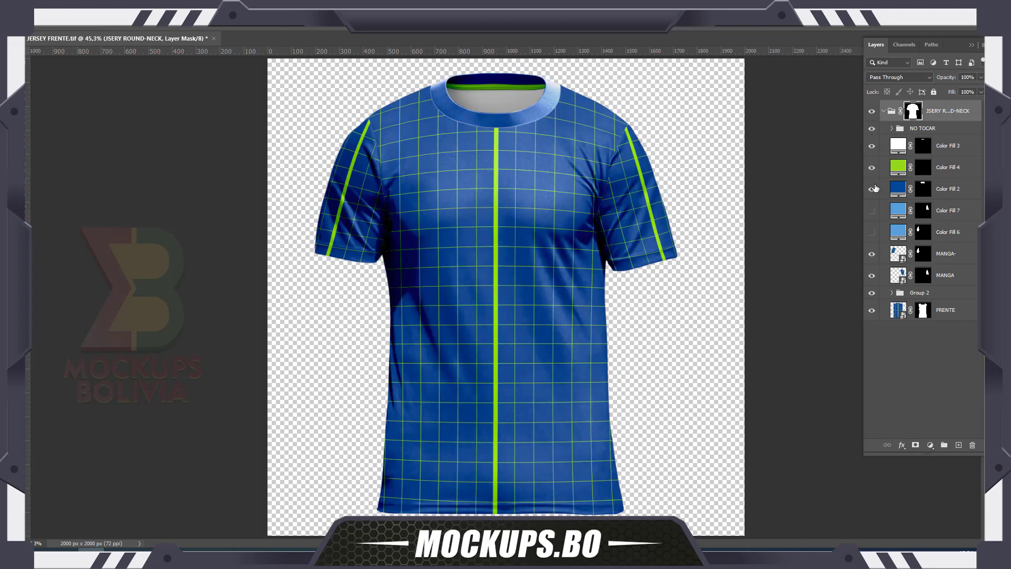
left_click(870, 148)
left_click(871, 146)
left_click(871, 168)
left_click(872, 190)
left_click(872, 191)
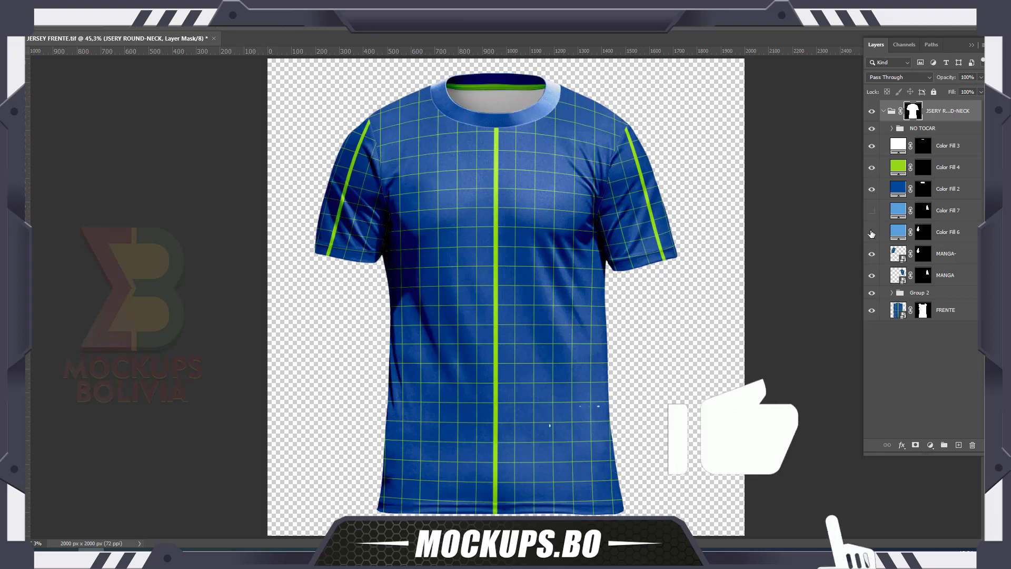
left_click(871, 211)
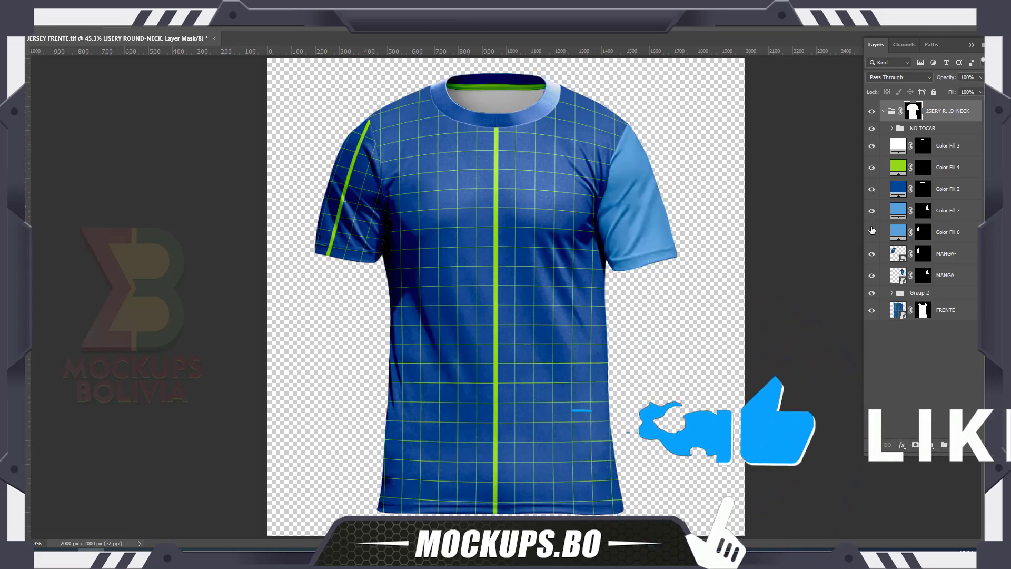
left_click(872, 232)
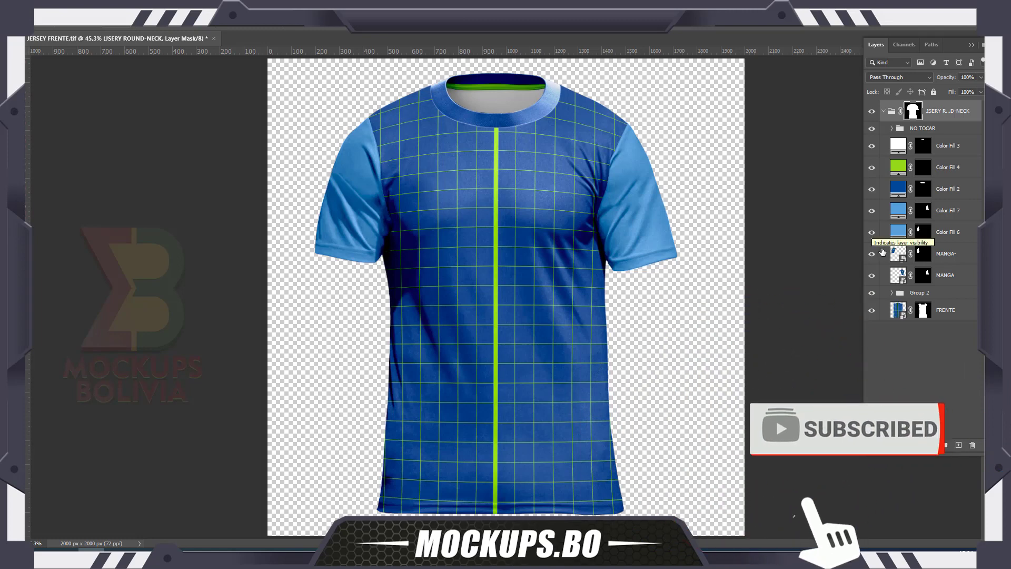
Step: Move Color Fill 1 out of Group 2 to test the body fill, then put it back
left_click(892, 293)
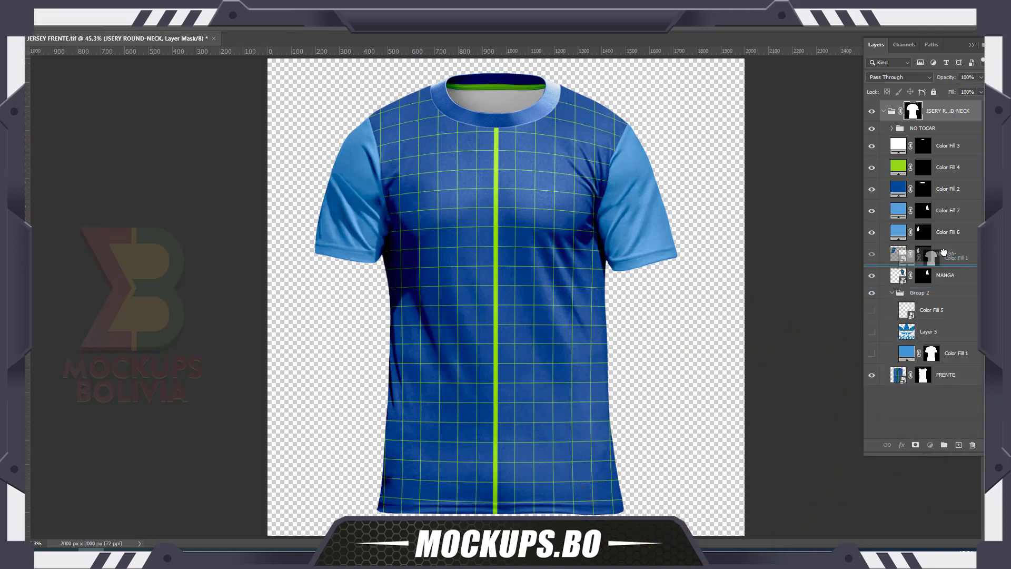
left_click_drag(946, 358, 942, 243)
left_click(872, 254)
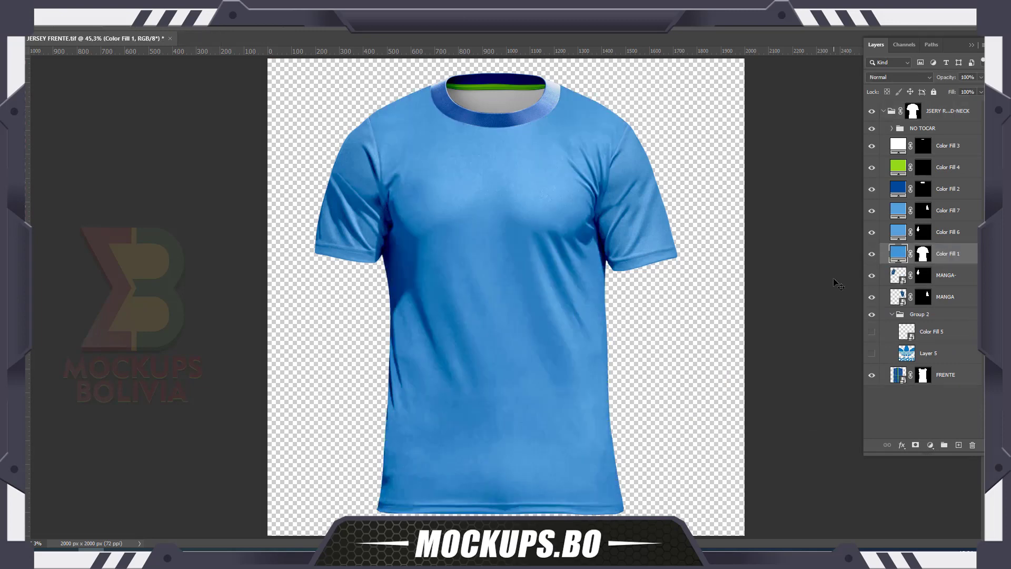
left_click(872, 254)
left_click(873, 232)
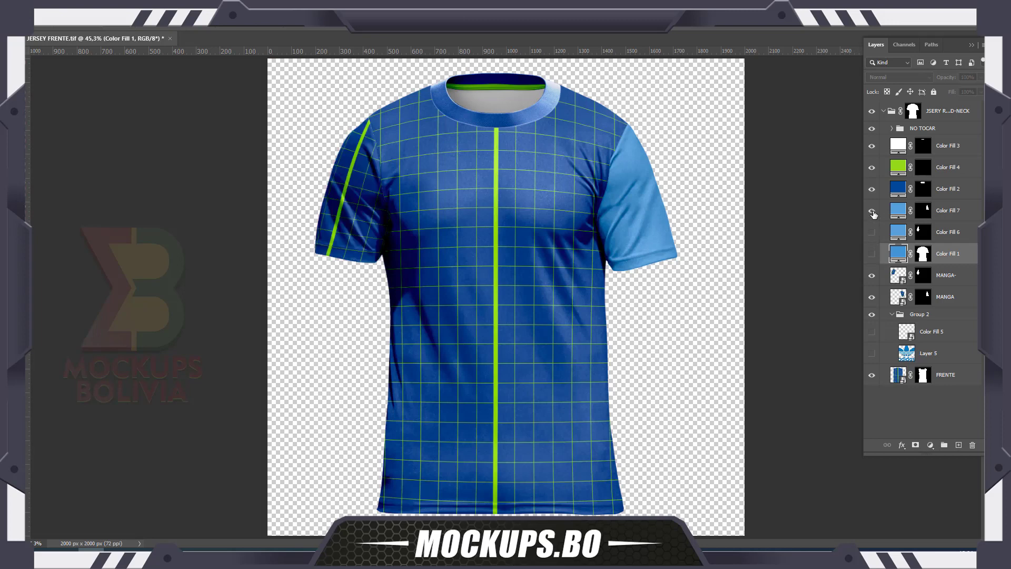
left_click(872, 211)
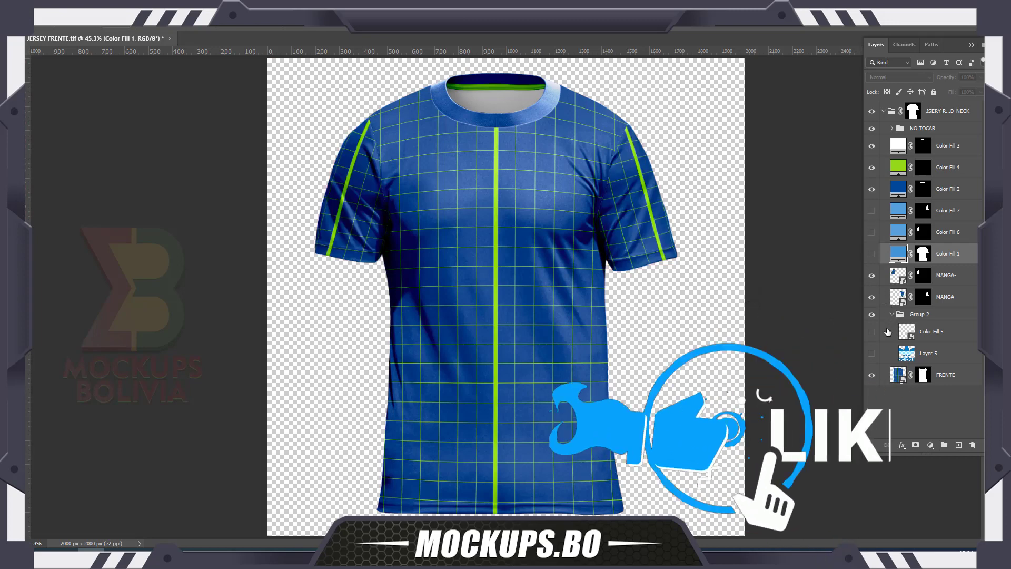
left_click_drag(943, 254, 953, 352)
left_click(891, 292)
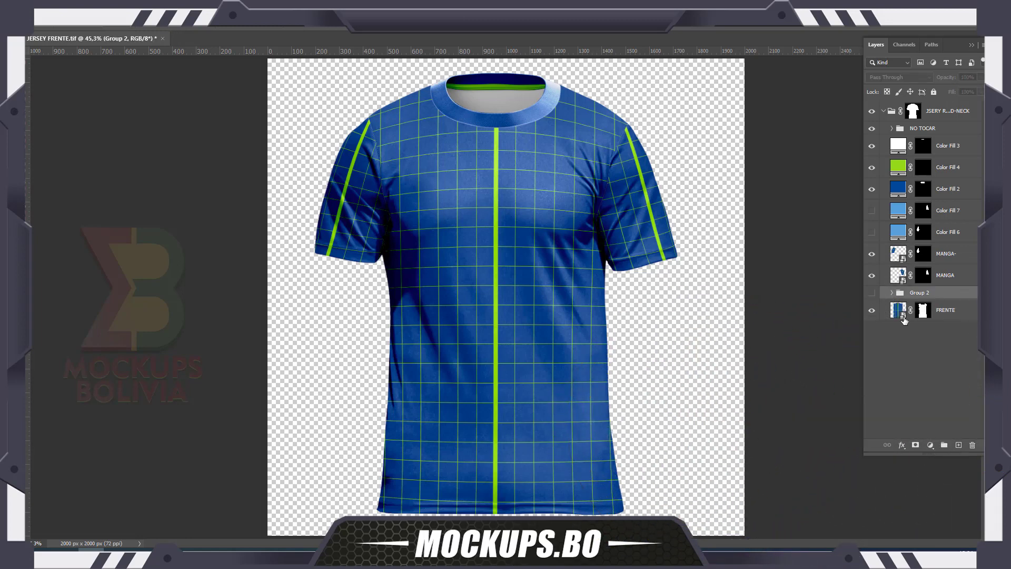
Step: Turn on the red-and-black stripe layer (Layer 2 copy 2) in the FRENTE smart object and save it
double_click(900, 310)
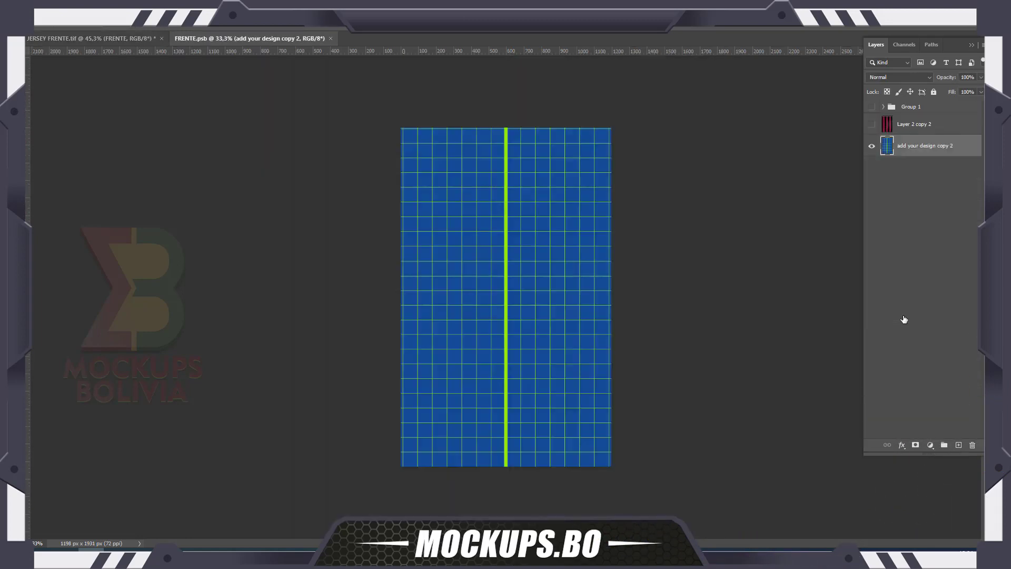
left_click(871, 125)
key("ctrl+s")
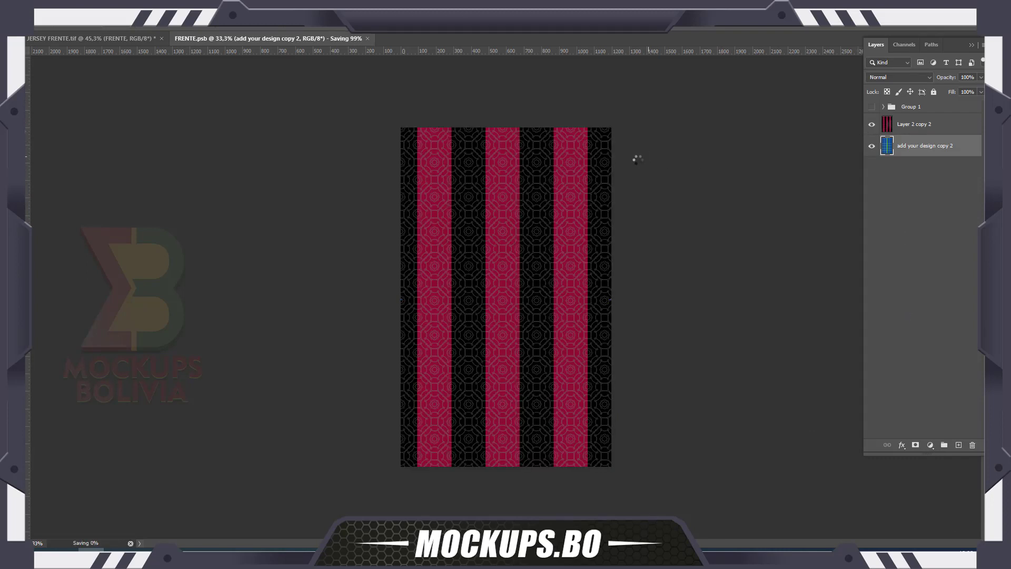
left_click(145, 39)
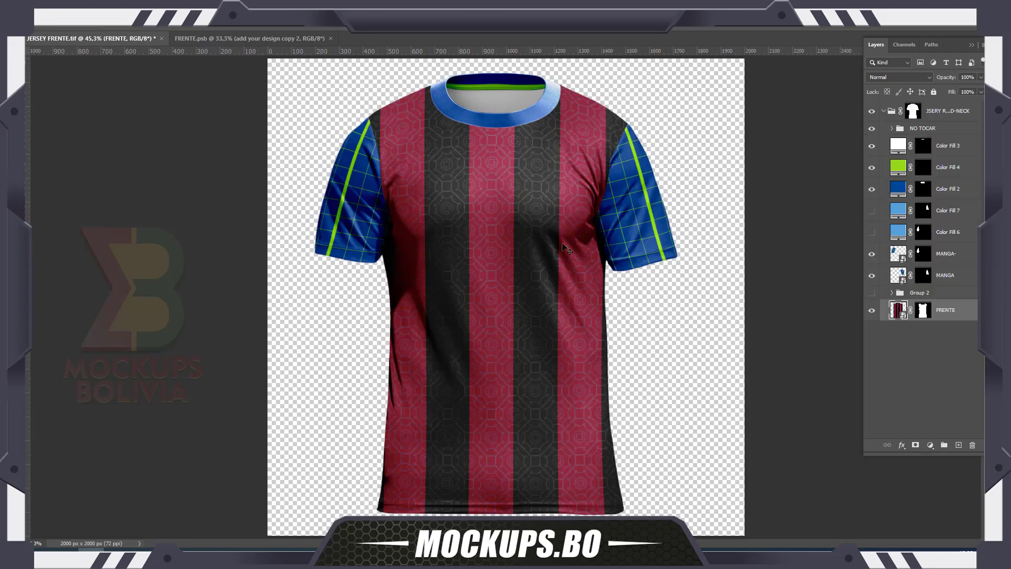
Step: Copy the FRENTE stripe layer into the MANGA- sleeve and scale it to fit the sleeve
double_click(902, 255)
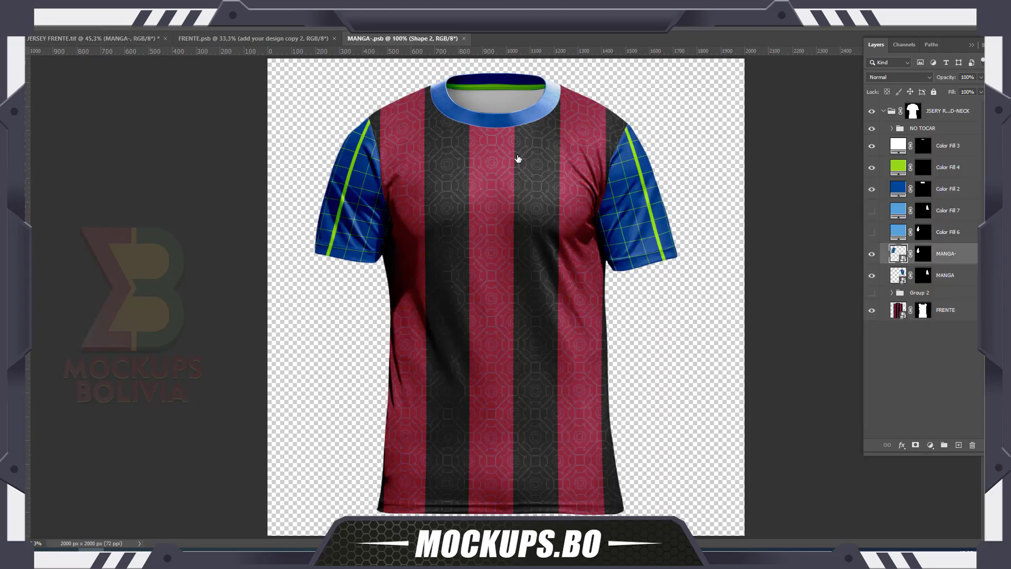
left_click(322, 40)
mouse_move(468, 165)
left_mouse_down()
mouse_move(420, 36)
mouse_move(507, 189)
left_mouse_up()
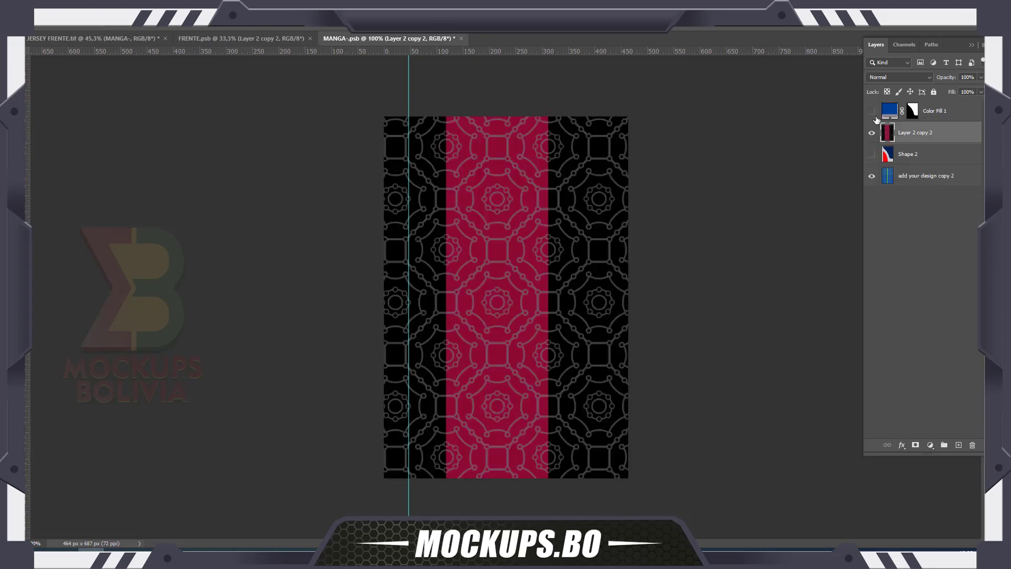
key("ctrl+t")
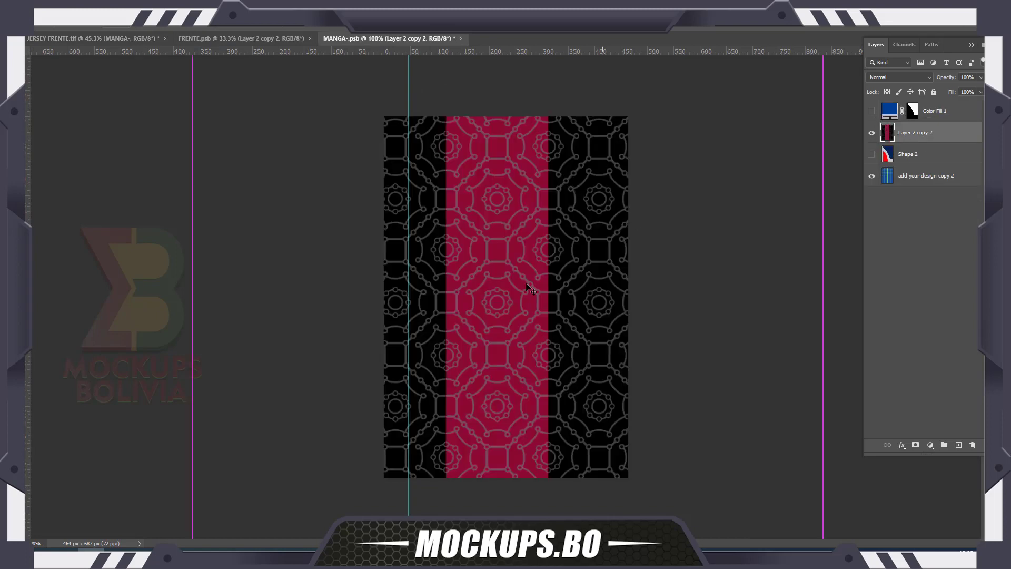
left_click_drag(192, 188, 383, 188)
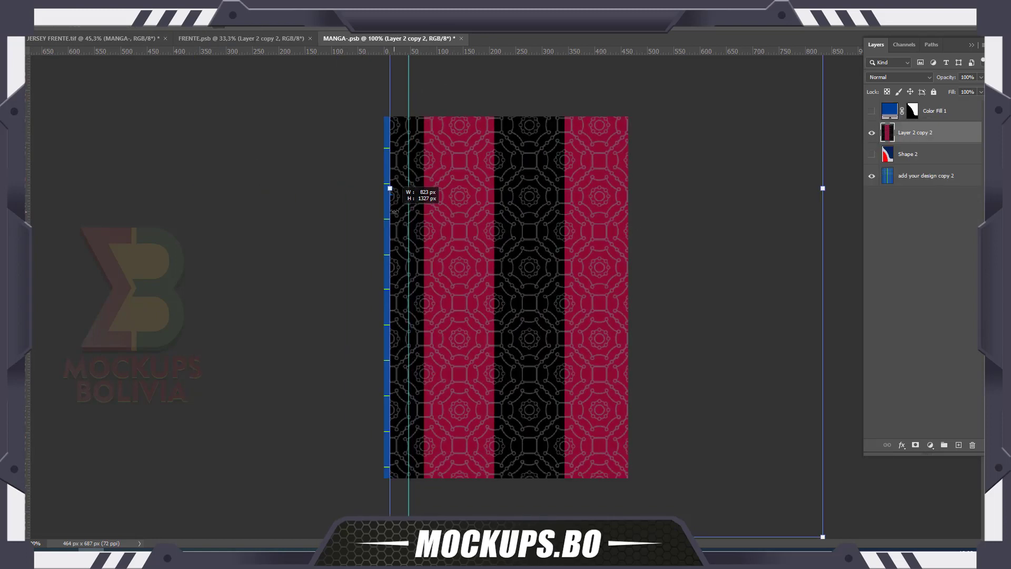
mouse_move(674, 212)
left_mouse_down()
mouse_move(608, 213)
mouse_move(637, 214)
left_mouse_up()
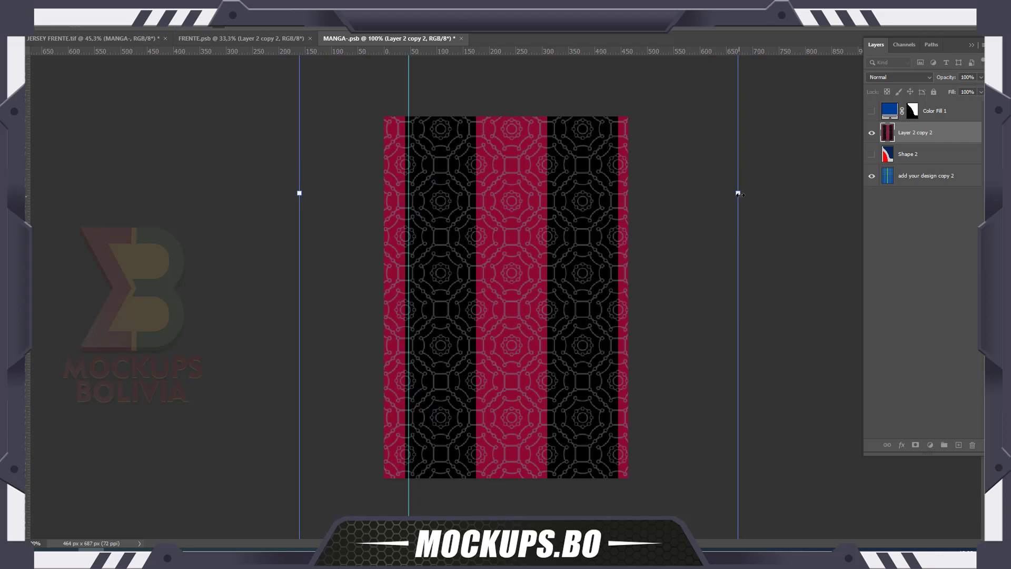
mouse_move(740, 193)
left_mouse_down()
mouse_move(683, 193)
mouse_move(667, 204)
left_mouse_up()
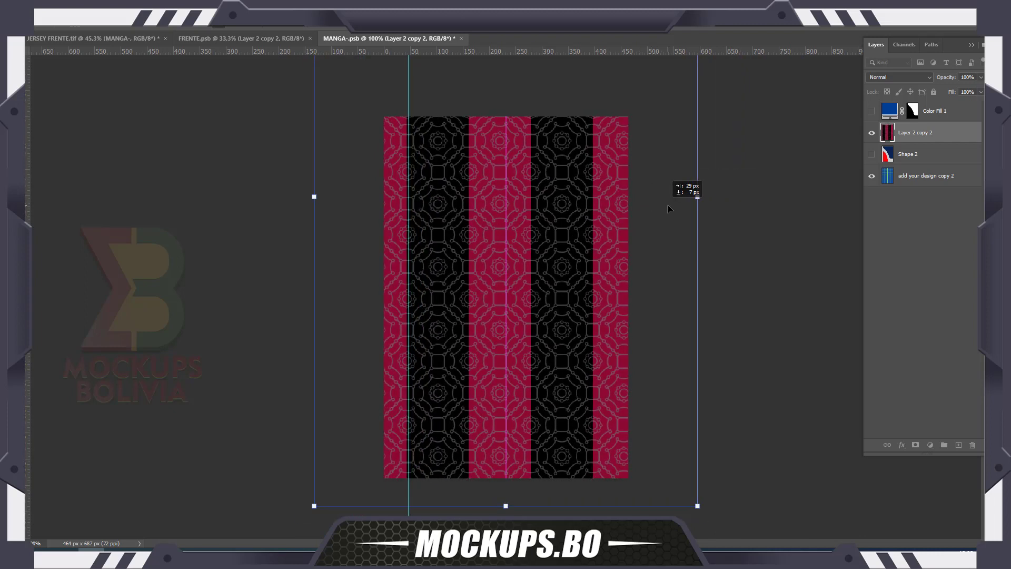
key("Return")
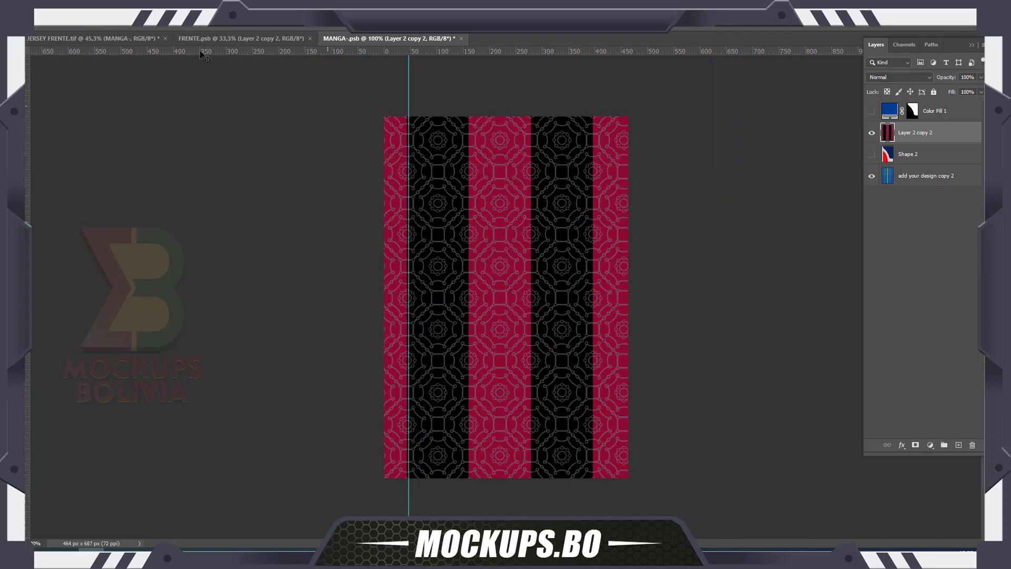
Step: Check the striped sleeve on the jersey and reapply the stripe transform
left_click(131, 41)
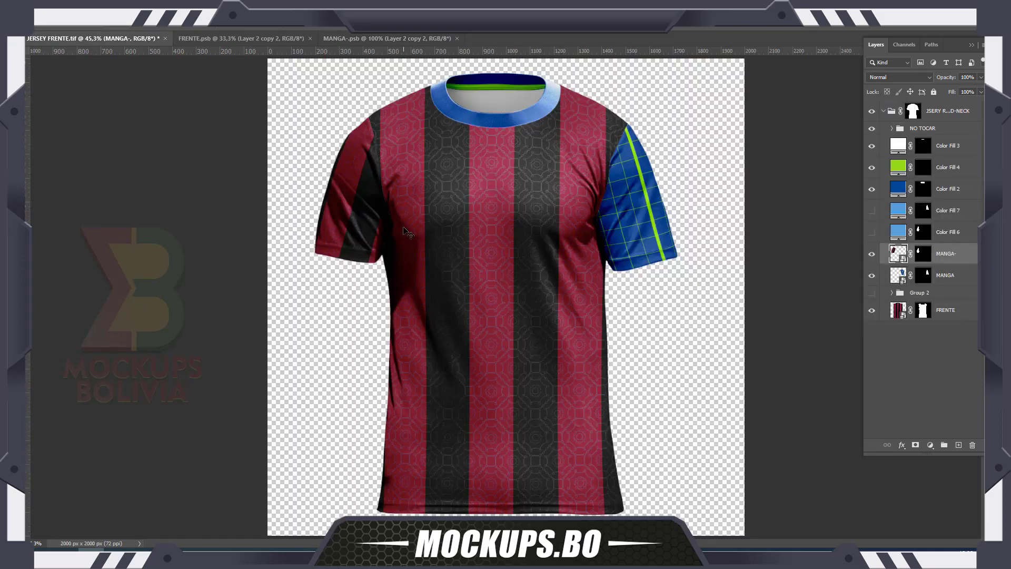
left_click(372, 40)
key("ctrl+t")
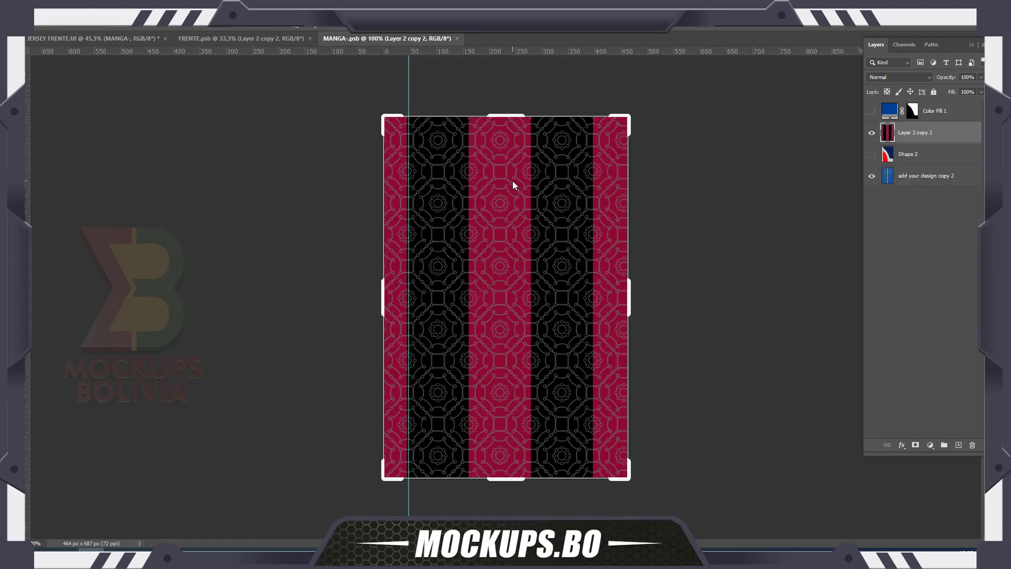
key("Return")
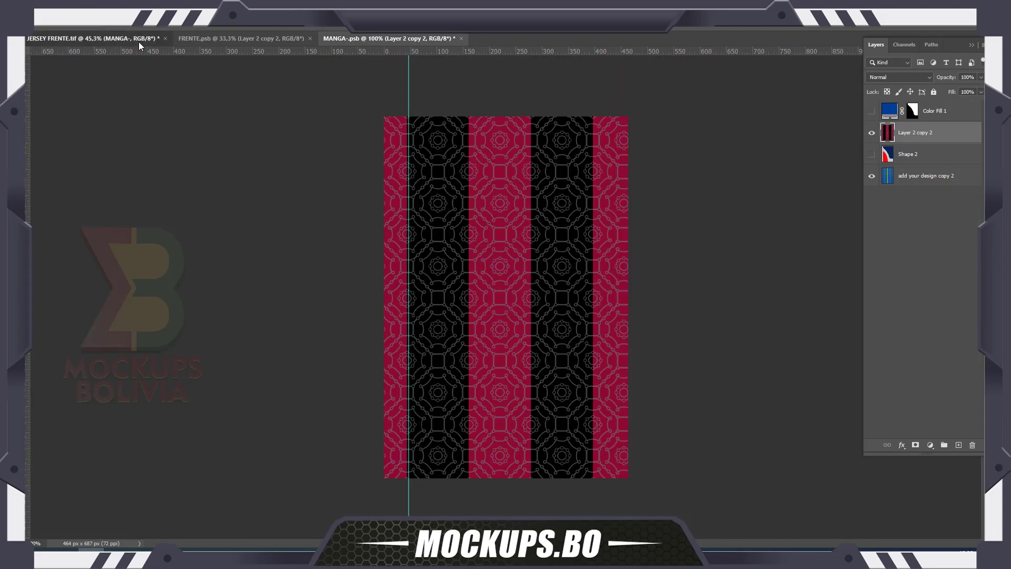
left_click(139, 42)
Step: Copy the stripes into the second MANGA sleeve, position them to fill the canvas, and save
double_click(902, 277)
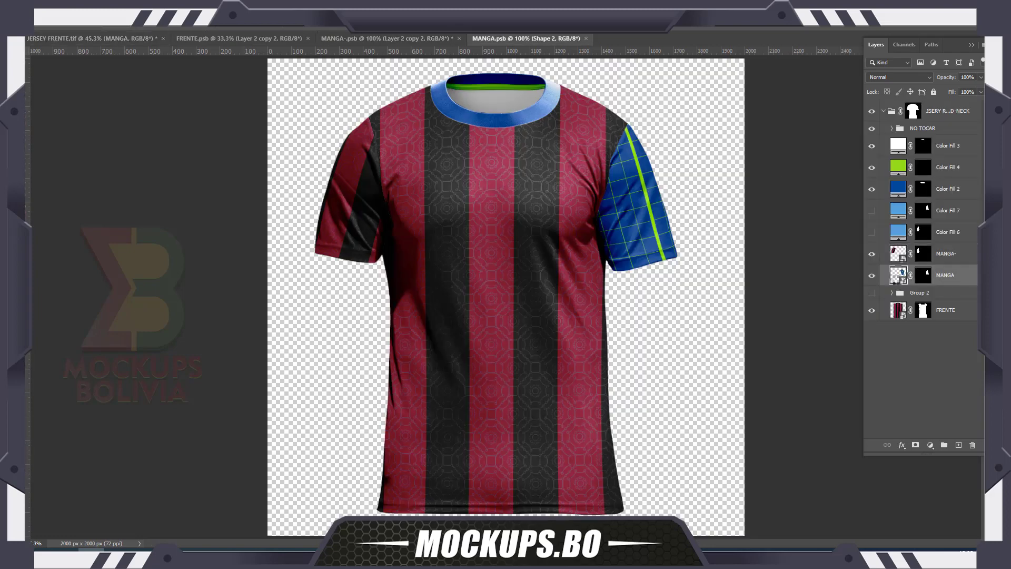
left_click(327, 38)
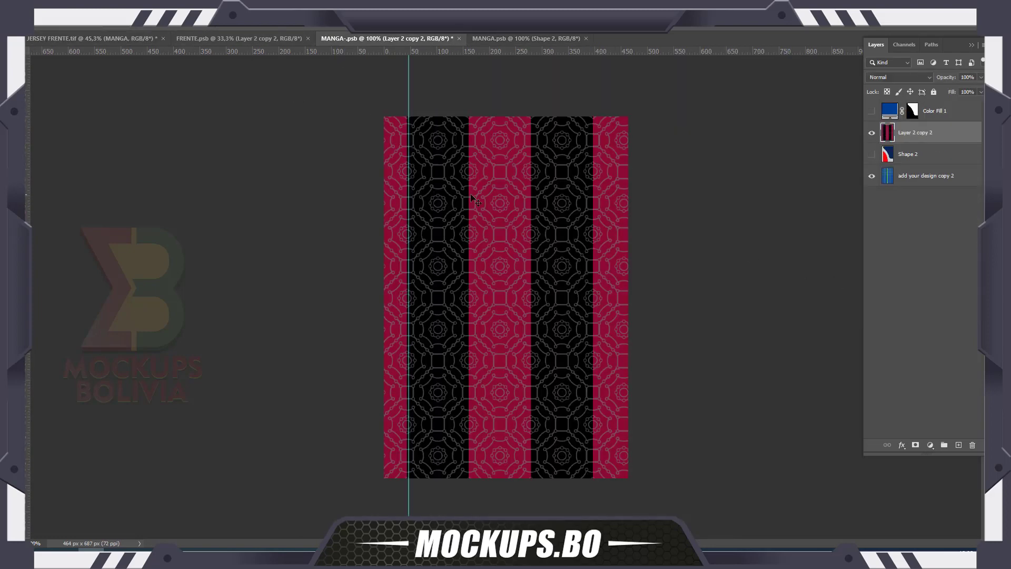
left_click_drag(470, 194, 510, 41)
left_click_drag(509, 83, 521, 289)
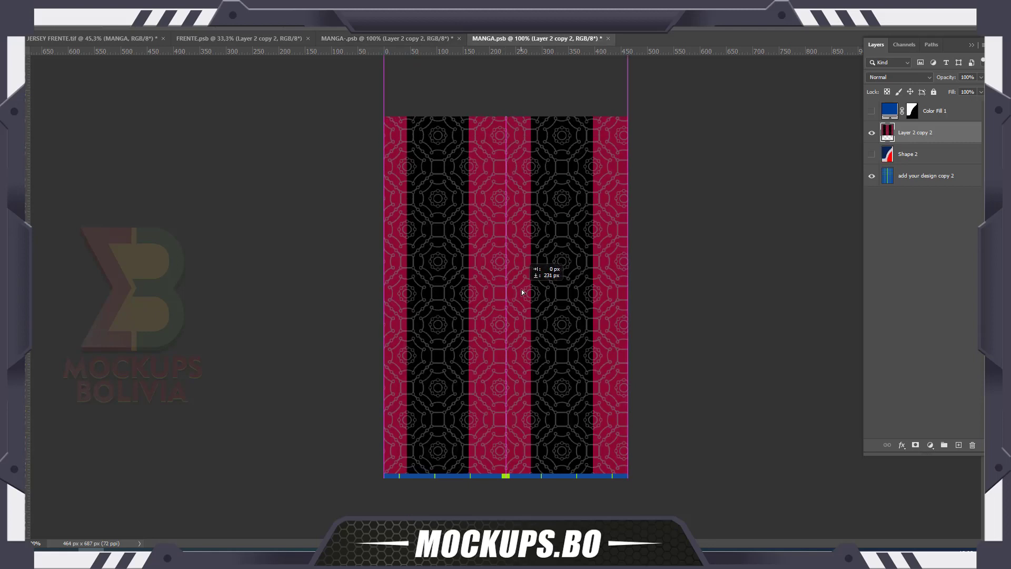
left_click_drag(520, 290, 520, 291)
key("ctrl+s")
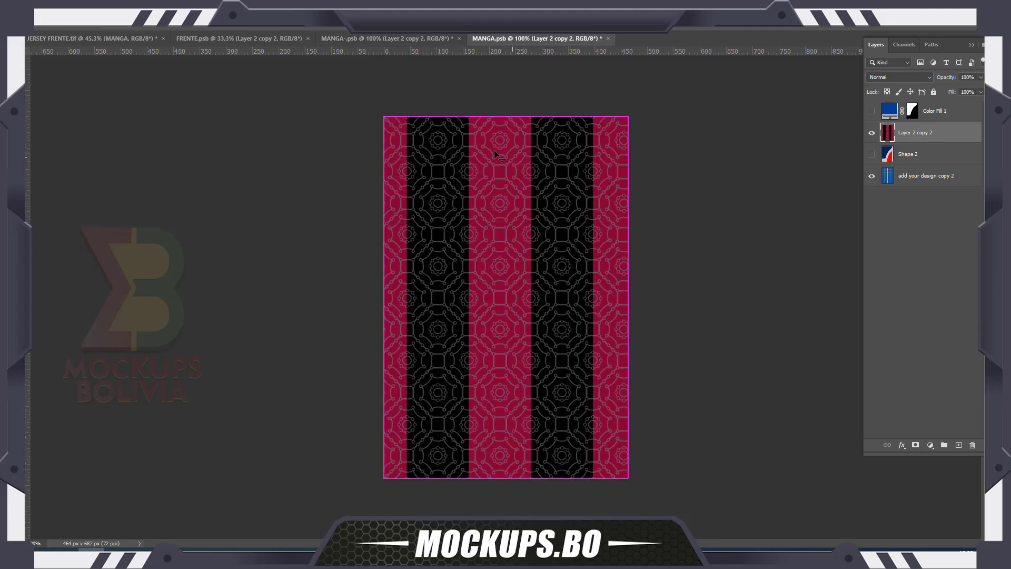
left_click(119, 38)
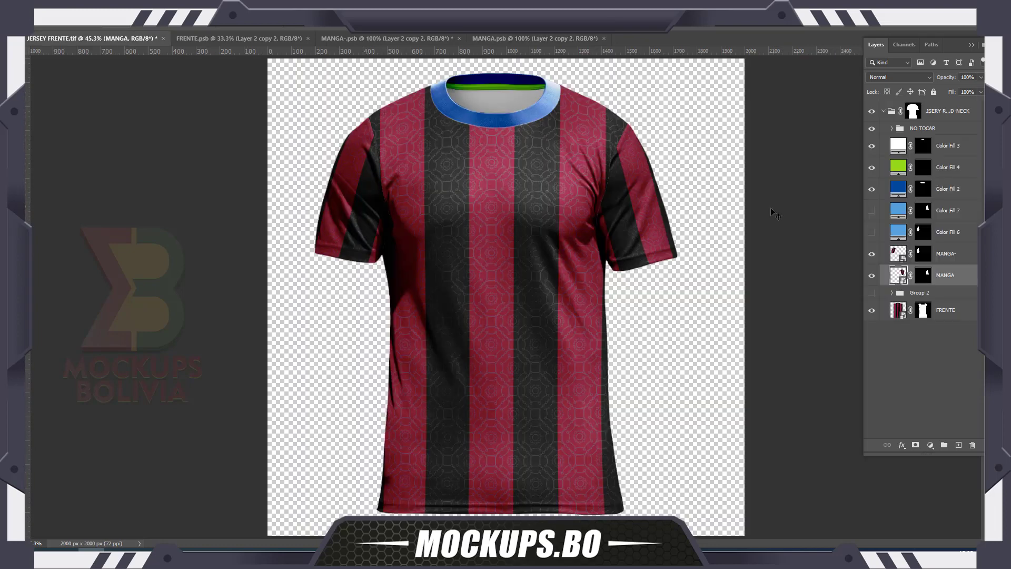
left_click(899, 190)
Step: Recolour the Color Fill 2 collar to a dark wine red sampled from the jersey stripes
double_click(899, 190)
left_click(403, 140)
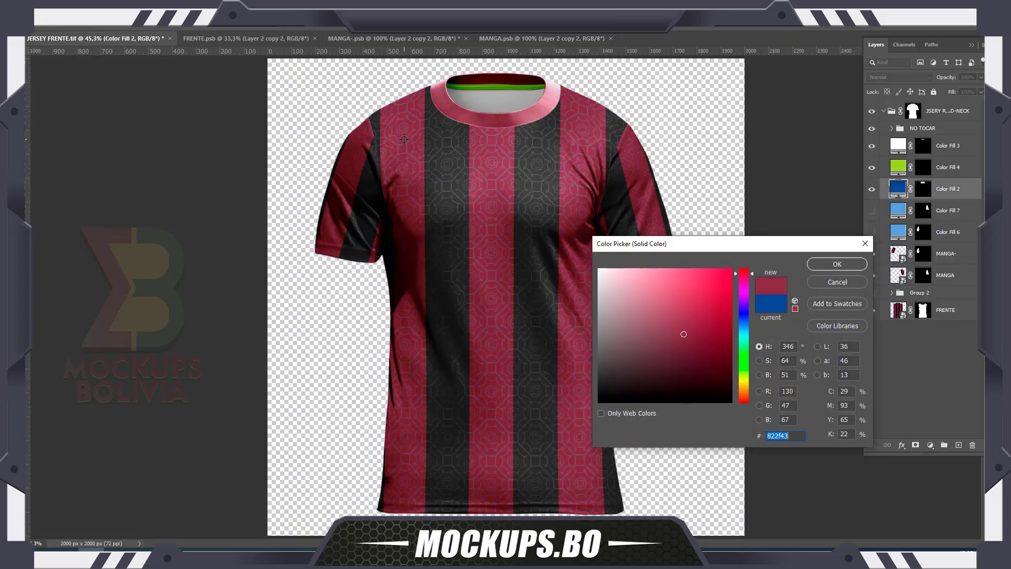
left_click(701, 338)
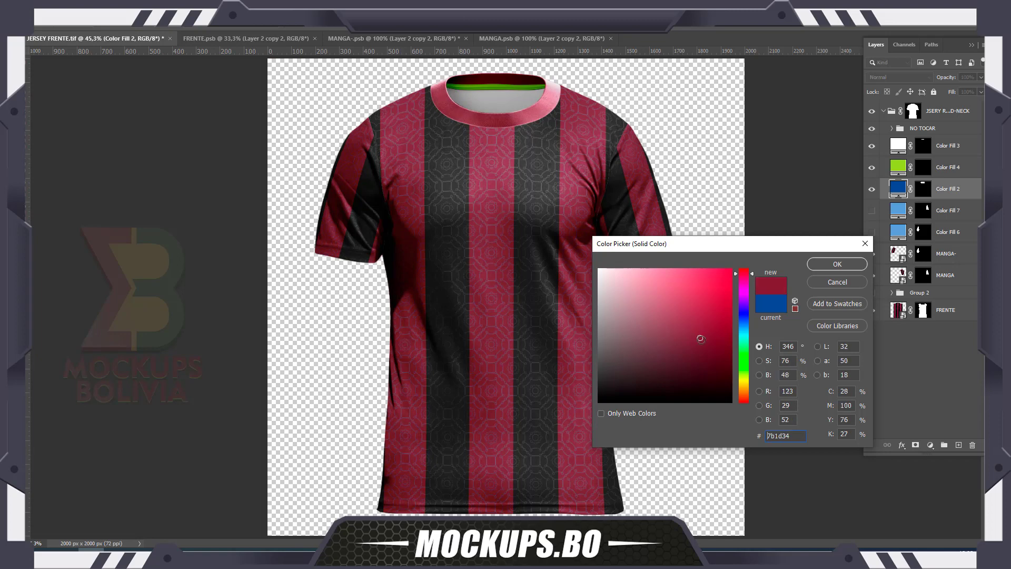
left_click(708, 341)
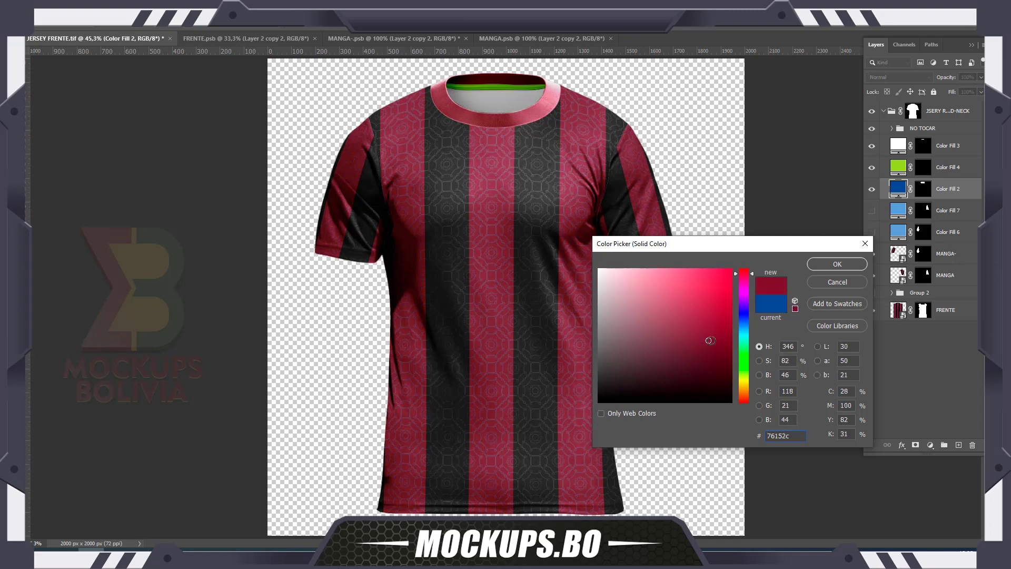
left_click(832, 263)
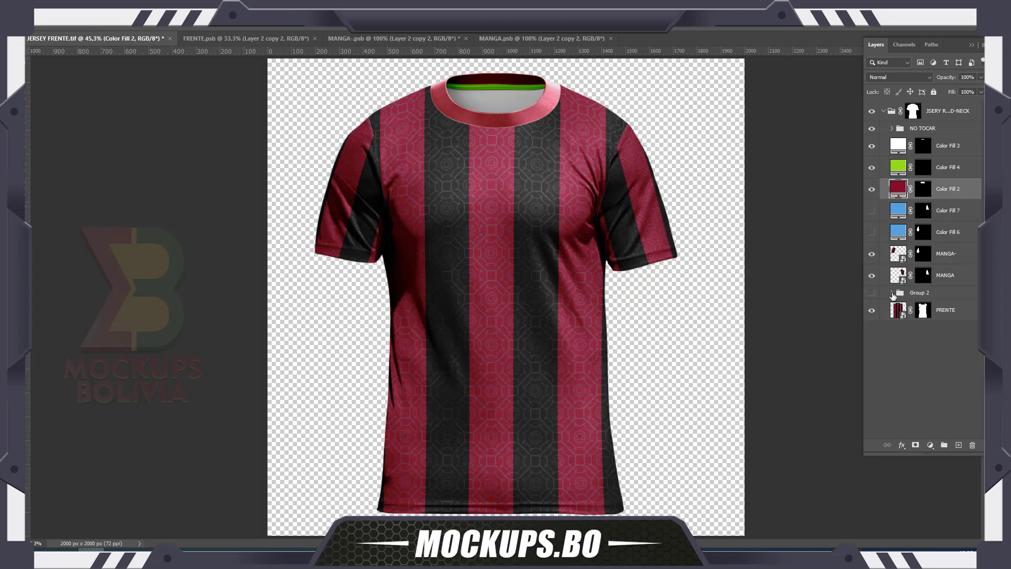
left_click(892, 293)
Step: Move Color Fill 5 out of Group 2 and show the white adidas chest logo
left_click_drag(935, 311, 907, 197)
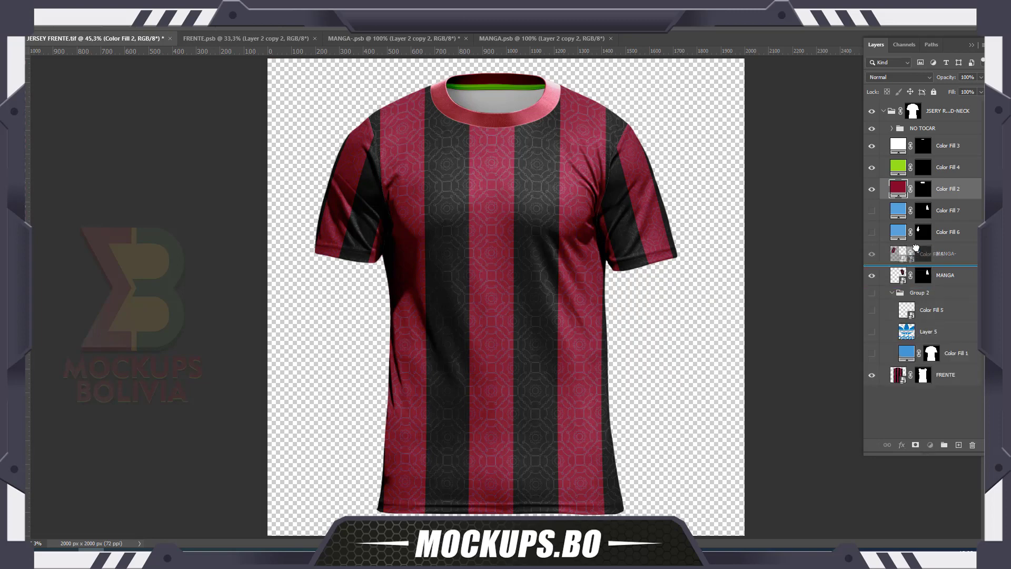
left_click(872, 211)
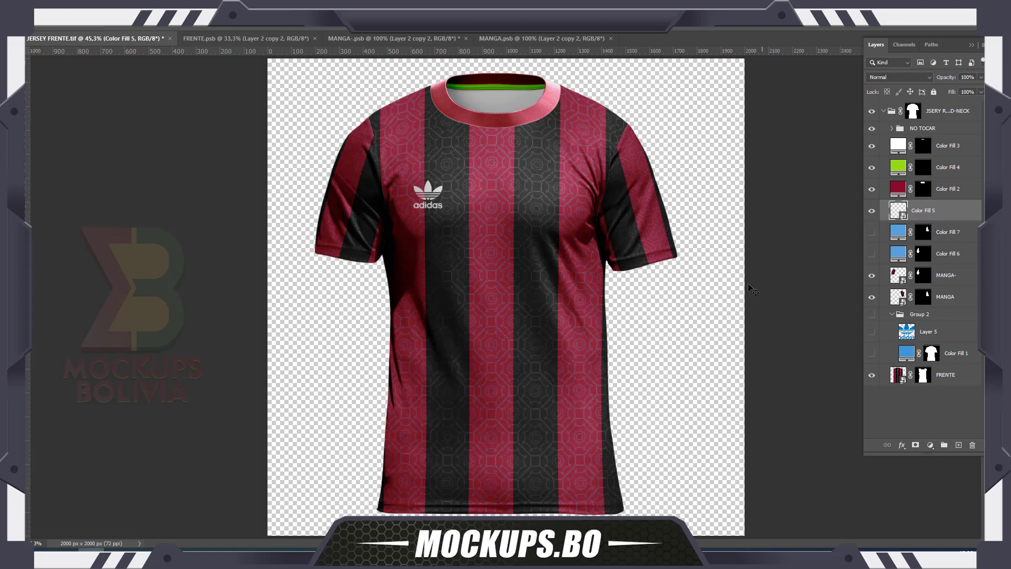
double_click(898, 168)
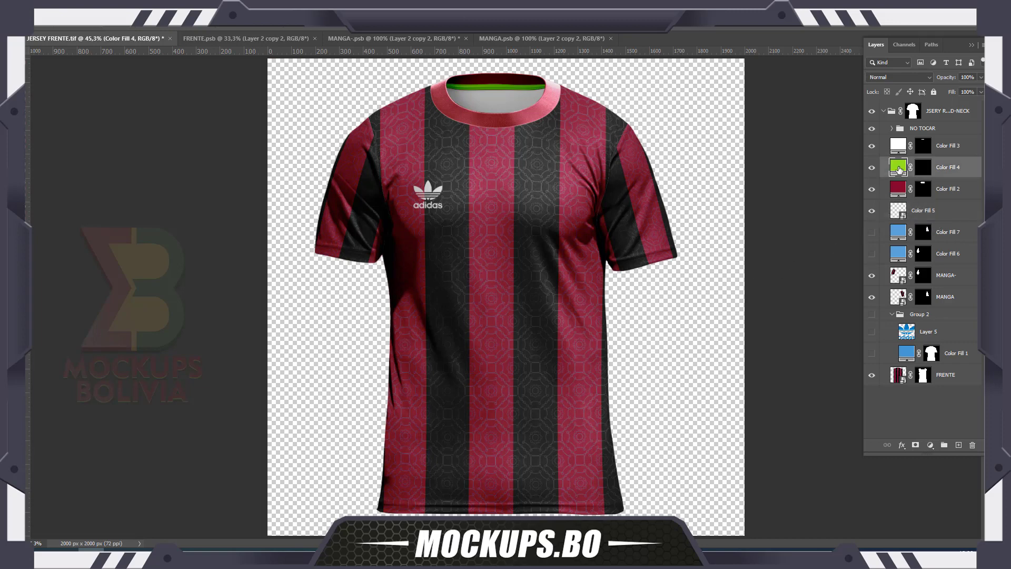
Step: Change the Color Fill 4 neck band colour from lime green to grey
left_click_drag(600, 334, 596, 338)
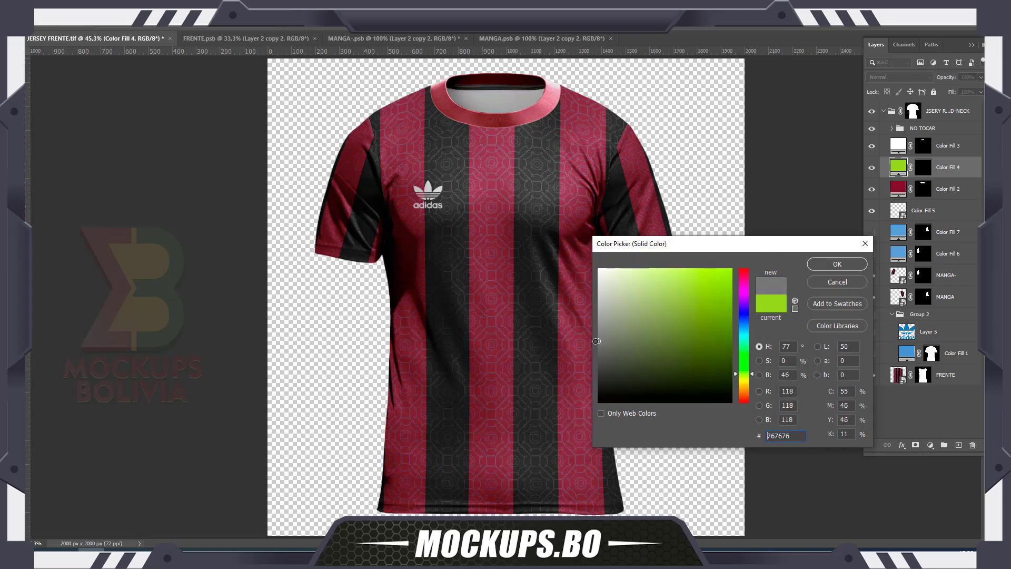
left_click(837, 265)
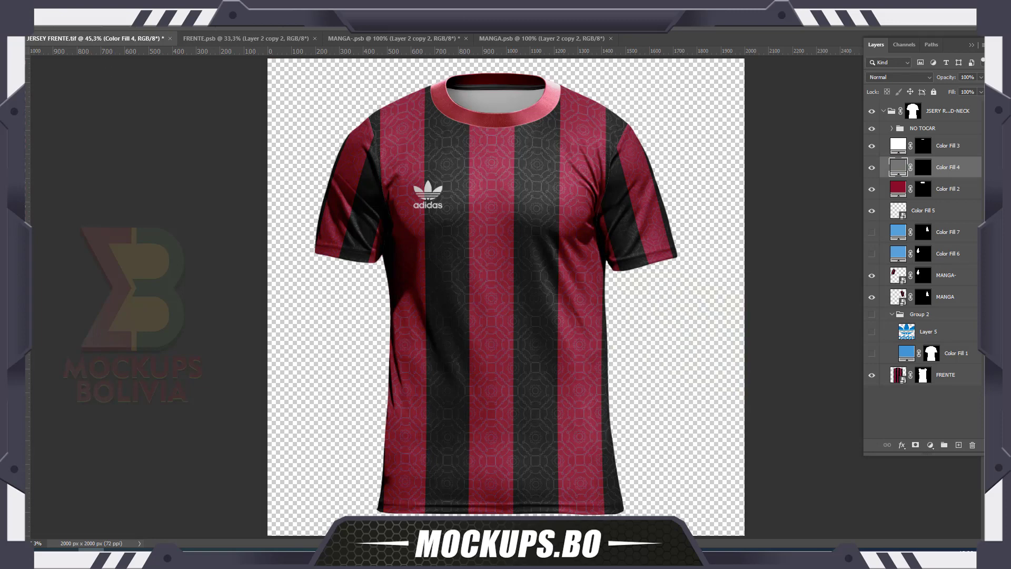
left_click(32, 13)
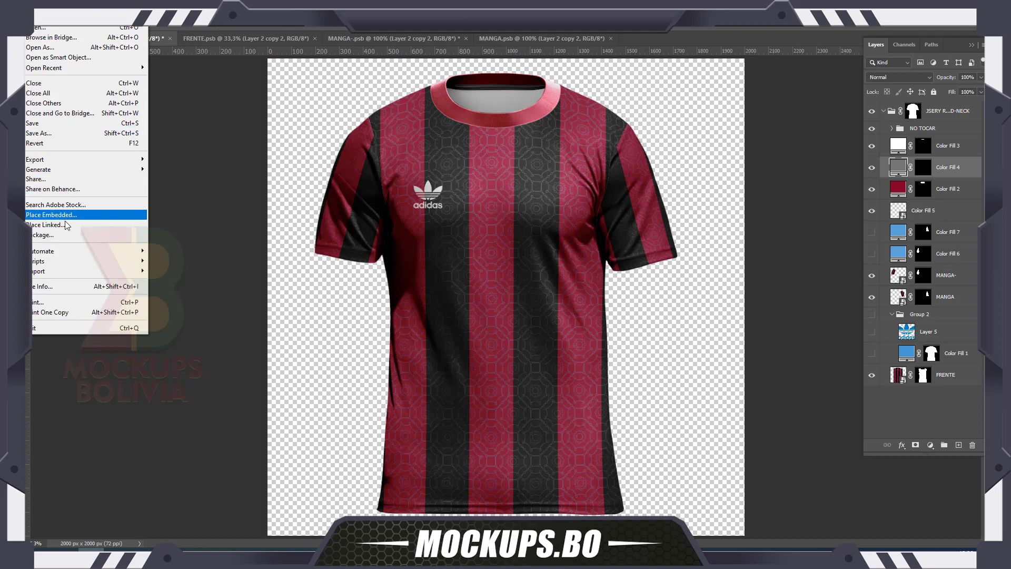
Step: Save the mockup as a new PNG named JERSEYS FRENTE.png without replacing JERSEY FRENTE.png
left_click(51, 132)
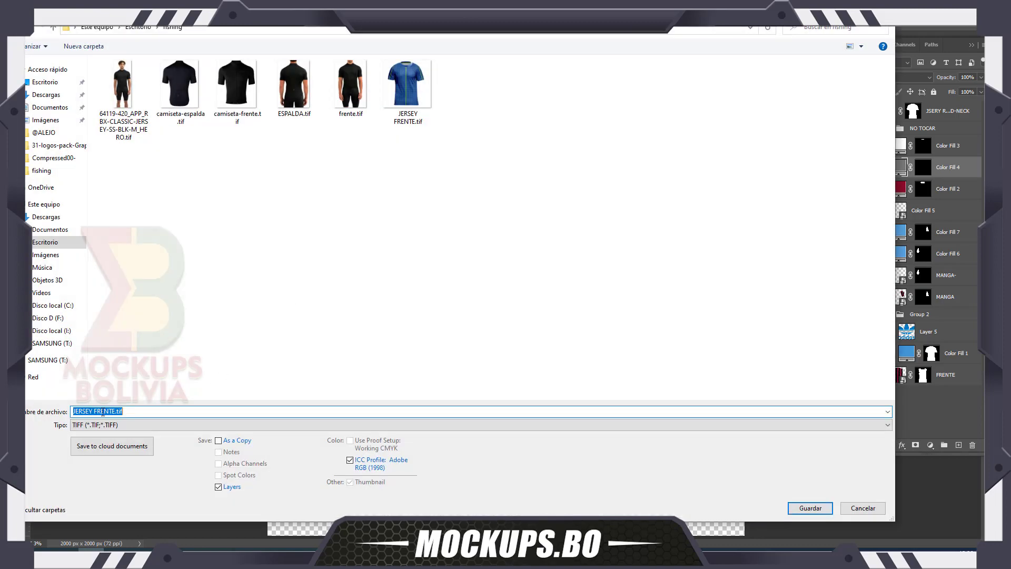
left_click(102, 425)
left_click(307, 337)
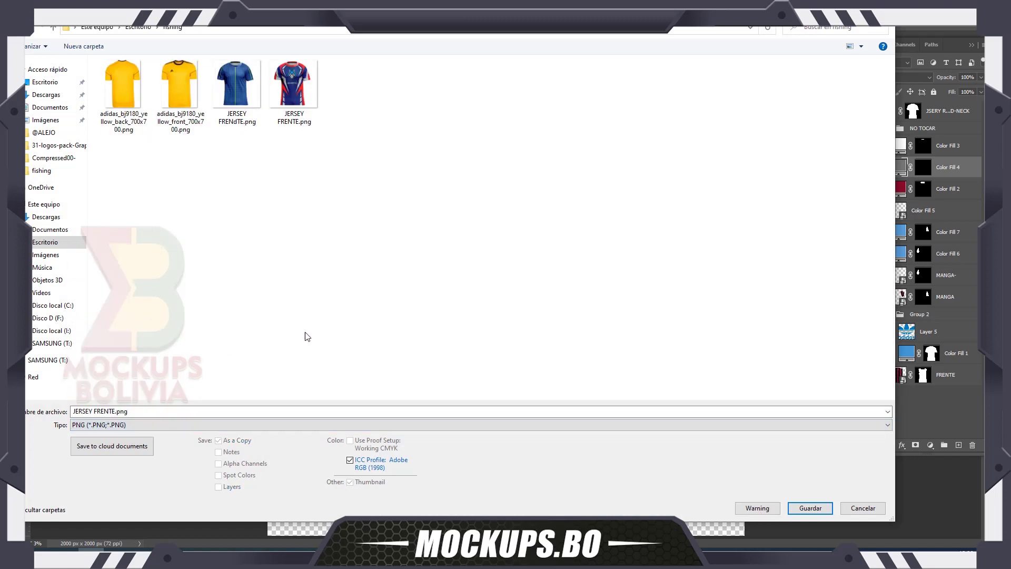
left_click(810, 509)
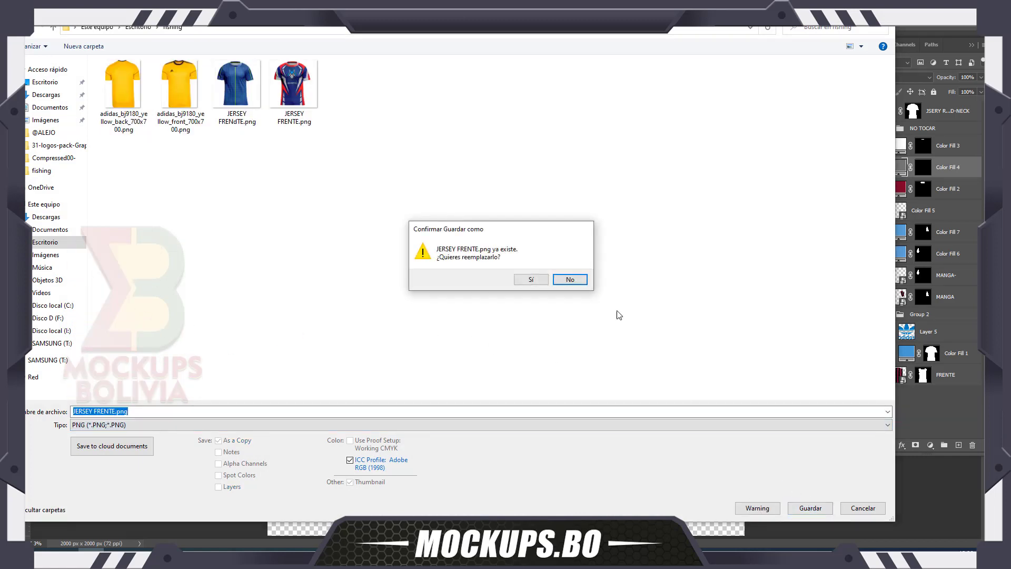
left_click(569, 280)
double_click(101, 411)
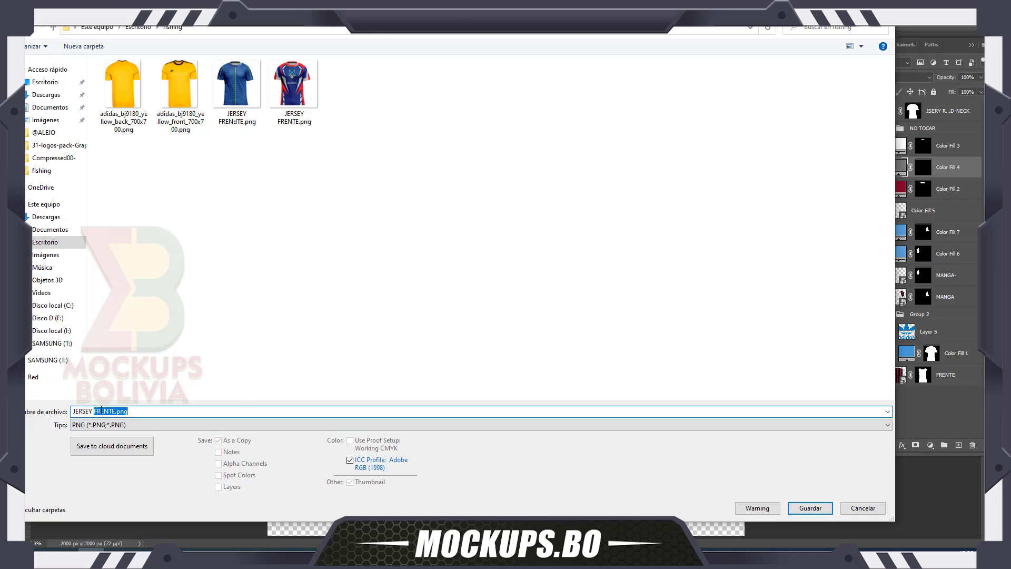
left_click(93, 411)
type("S")
left_click(811, 508)
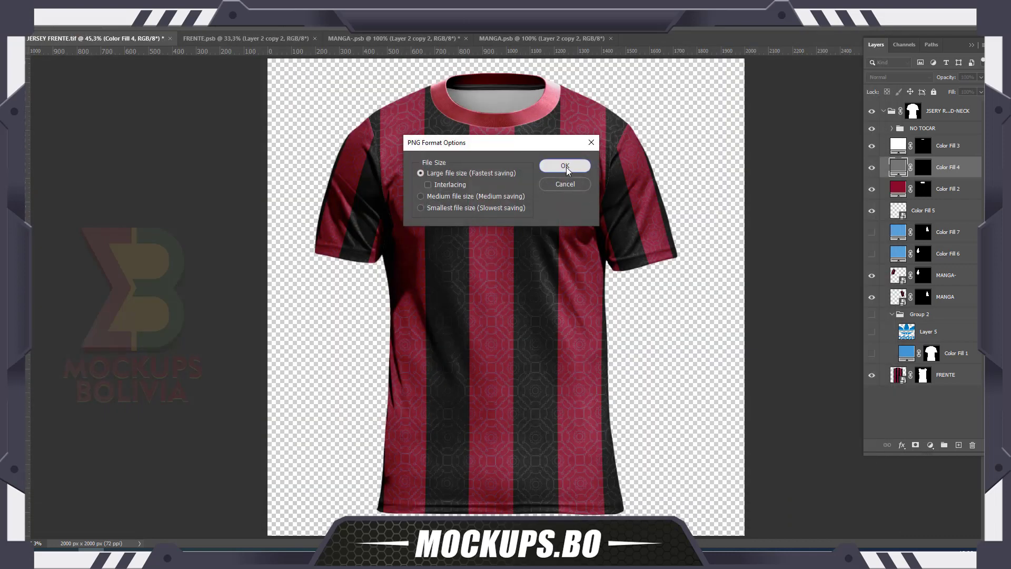
left_click(566, 166)
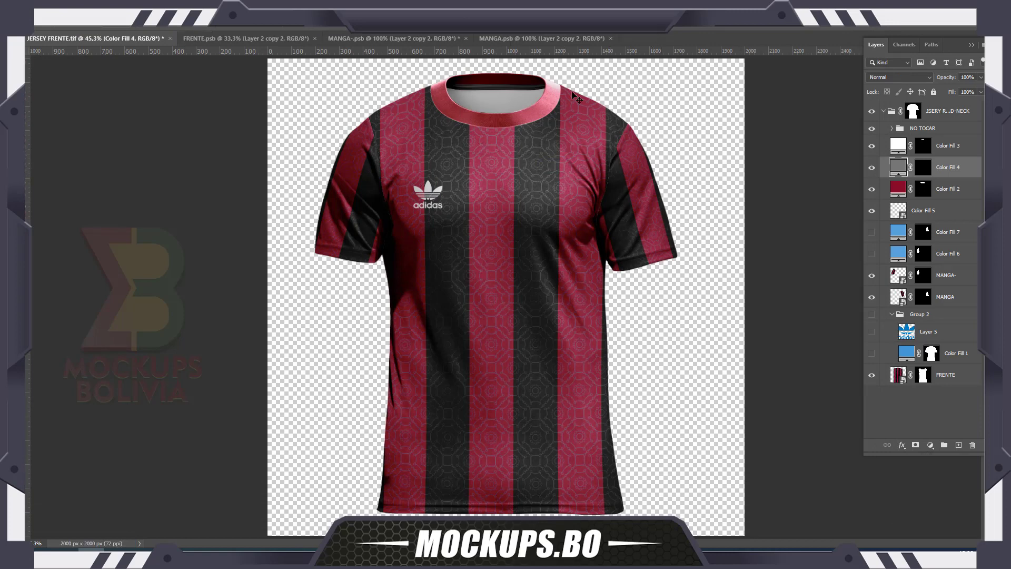
Step: In the first MANGA sleeve, delete the stripe layer and show Shape 2 and Color Fill 1
left_click(533, 39)
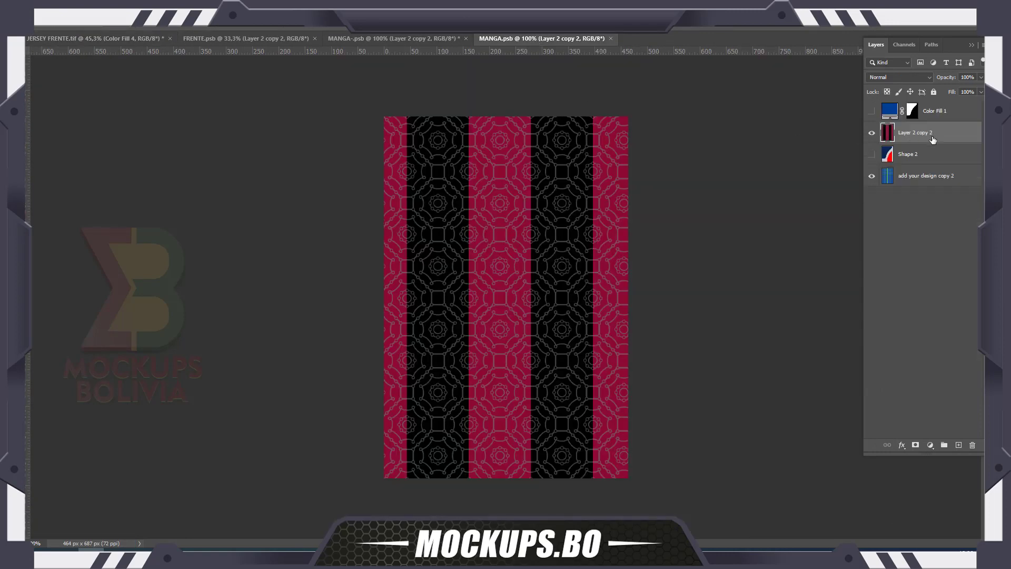
key("Delete")
left_click(872, 134)
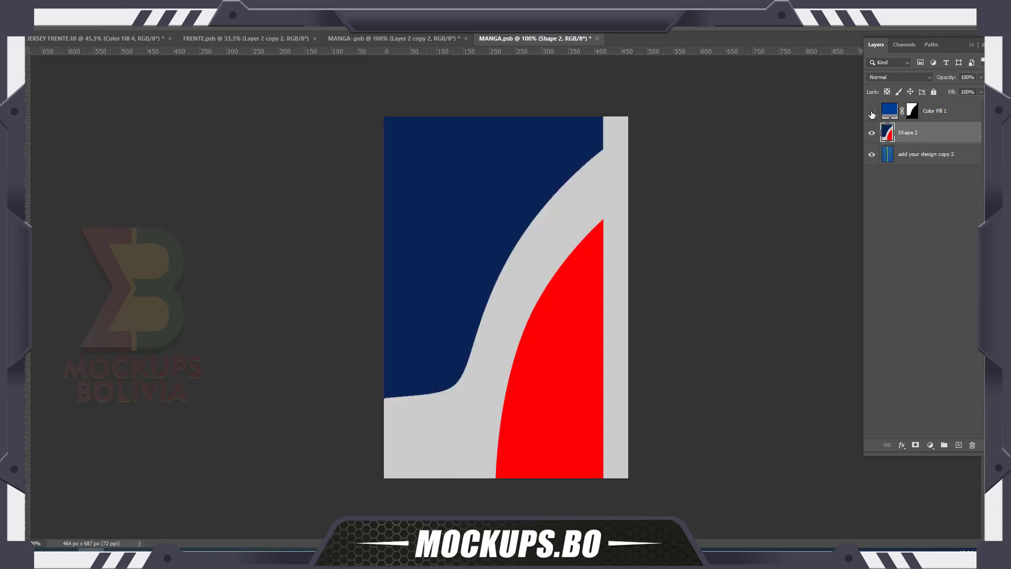
left_click(871, 112)
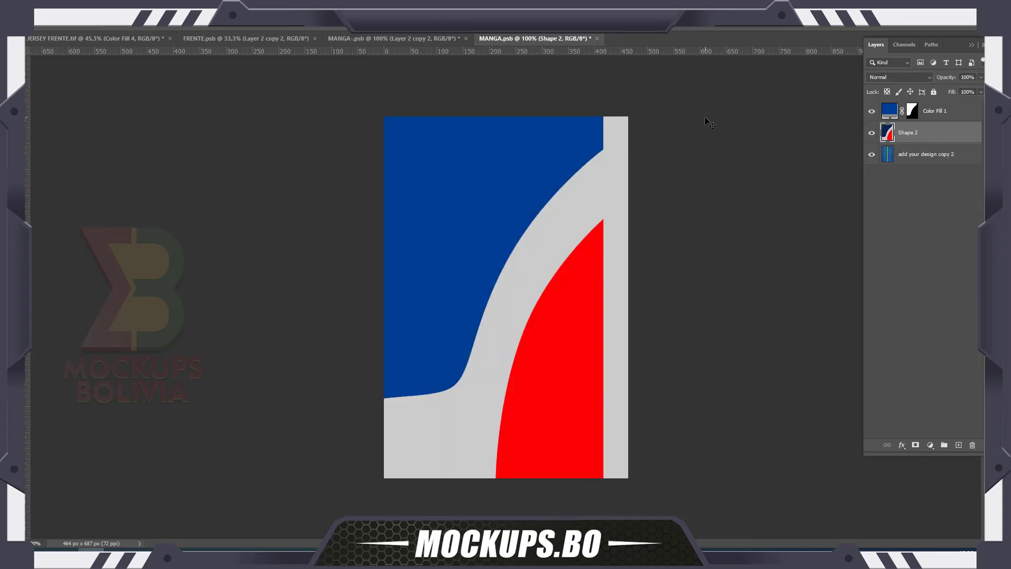
left_click(592, 38)
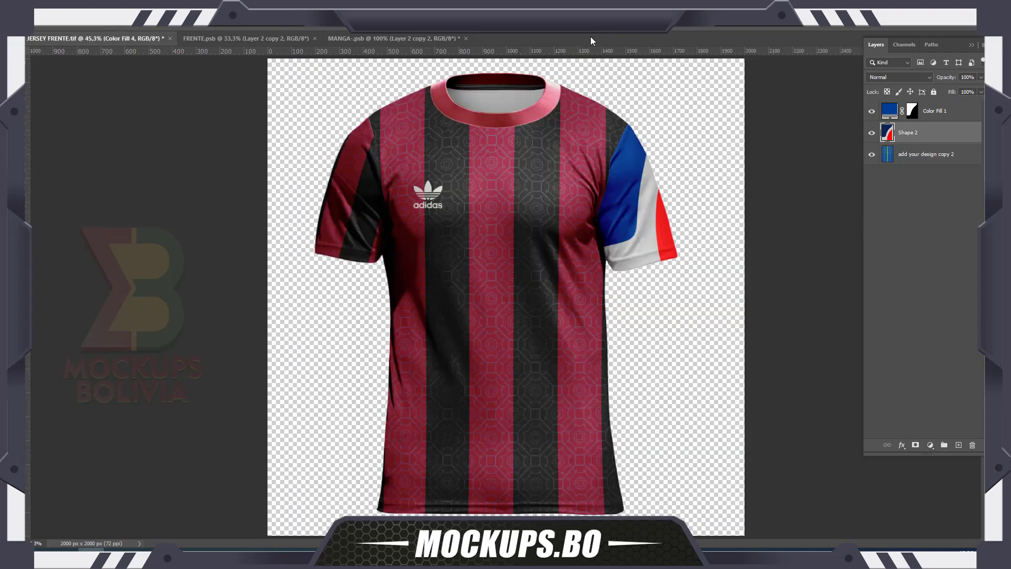
Step: Replace the second sleeve's stripes with Shape 2 and Color Fill 1, then save and close it
left_click(408, 38)
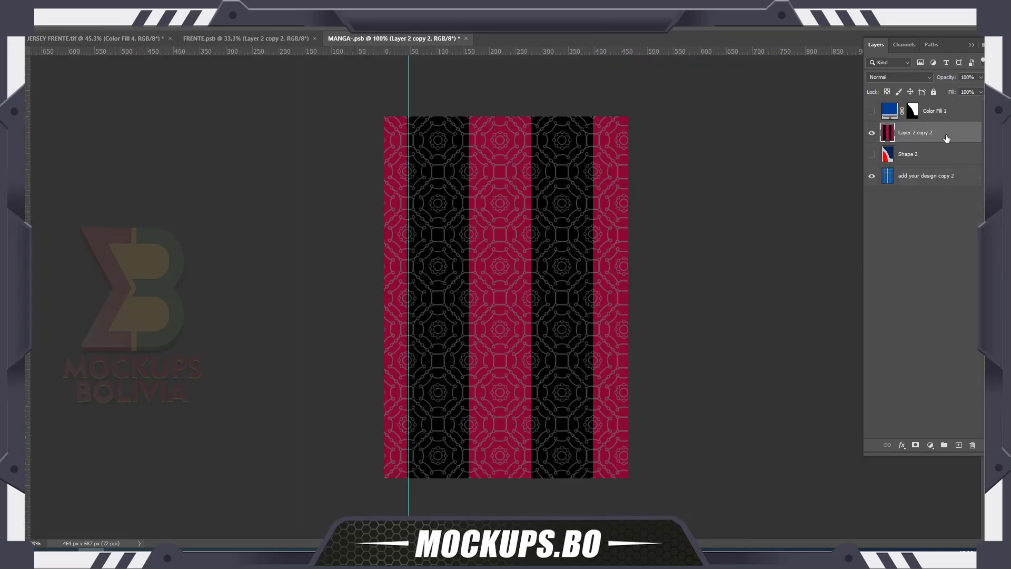
key("Delete")
left_click(872, 133)
left_click(871, 111)
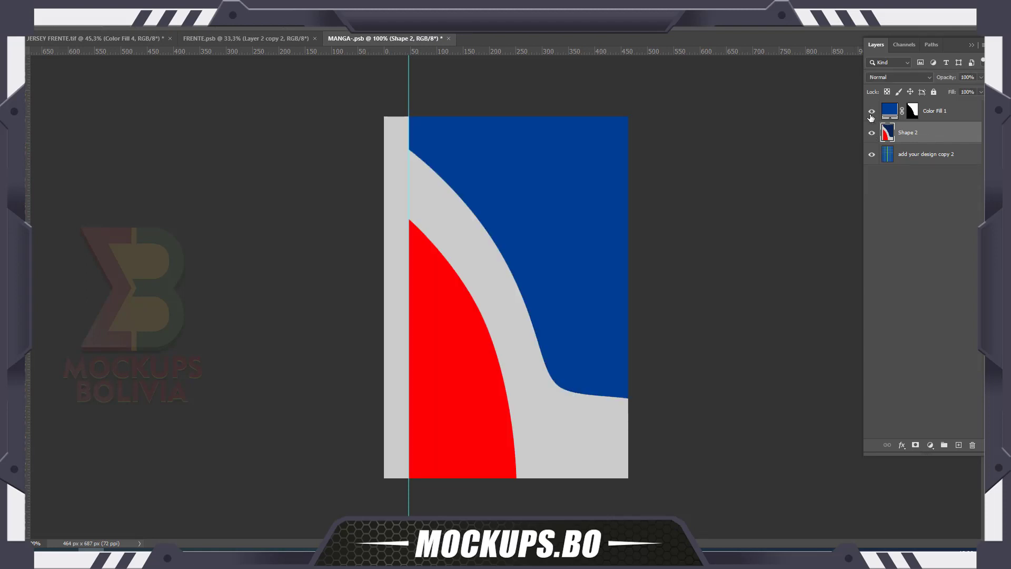
key("ctrl+s")
left_click(445, 39)
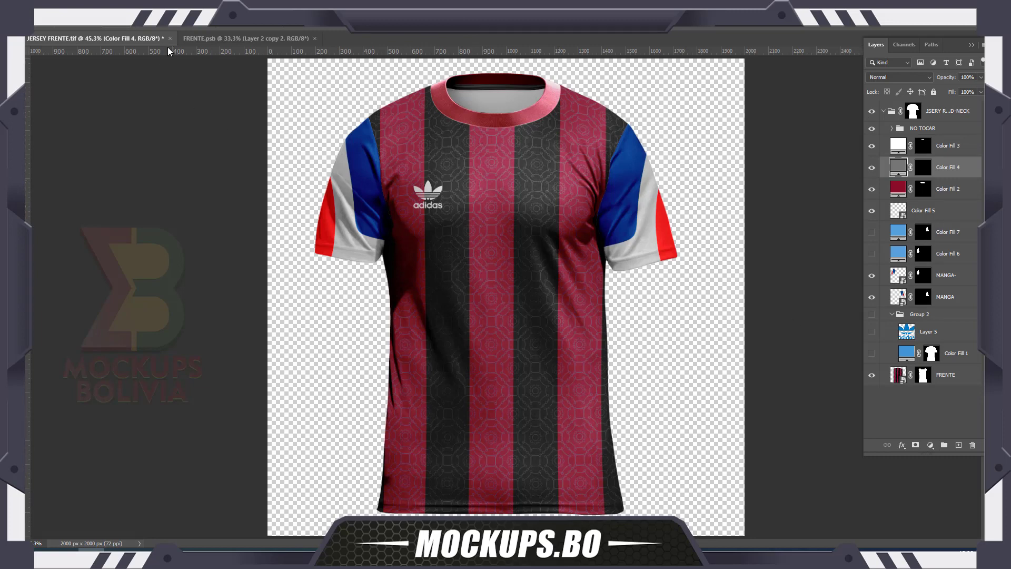
left_click(235, 39)
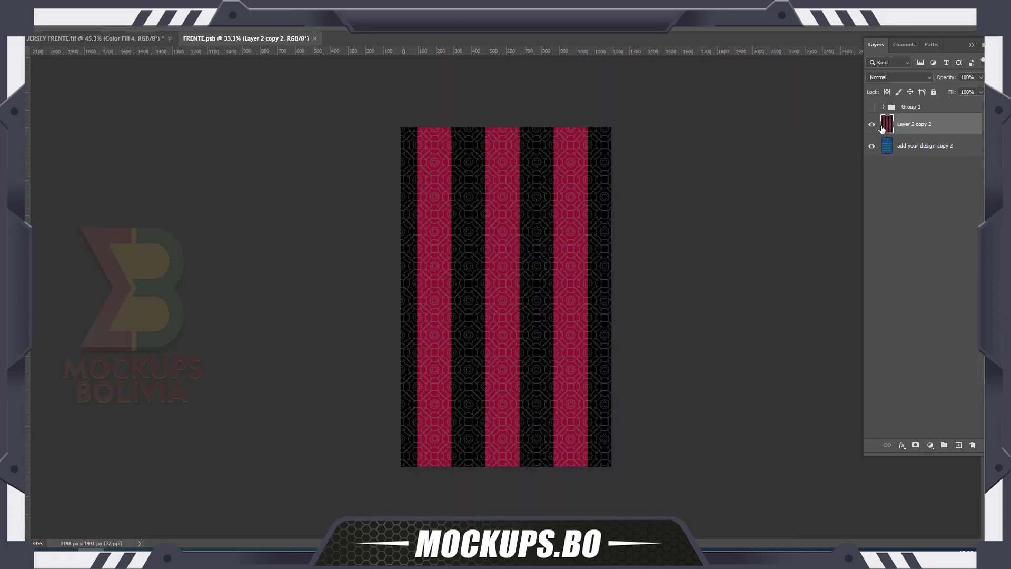
Step: Delete the FRENTE stripe layer, show the Group 1 BLUEFOX design, and save
key("Delete")
left_click(873, 107)
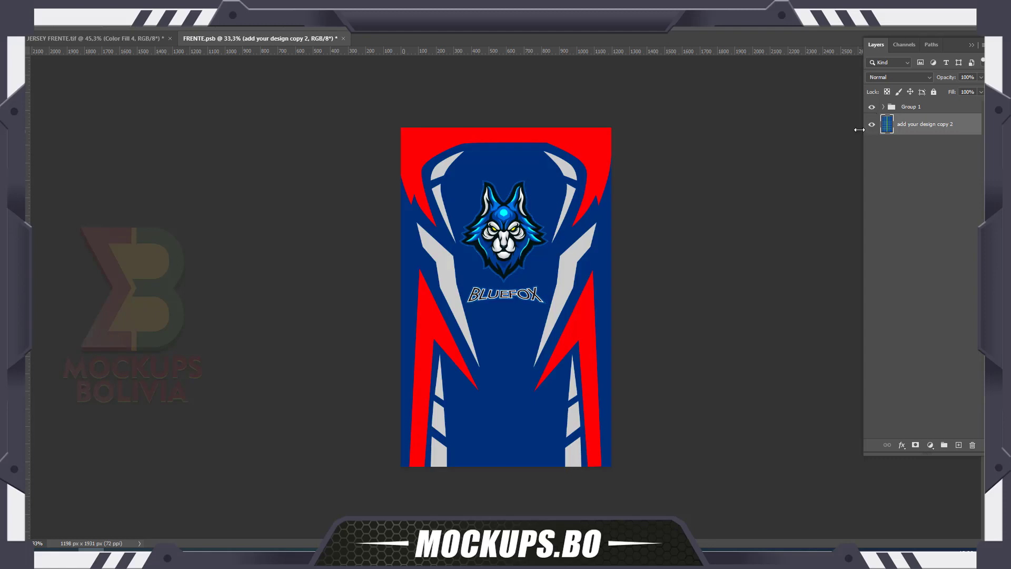
key("ctrl+0")
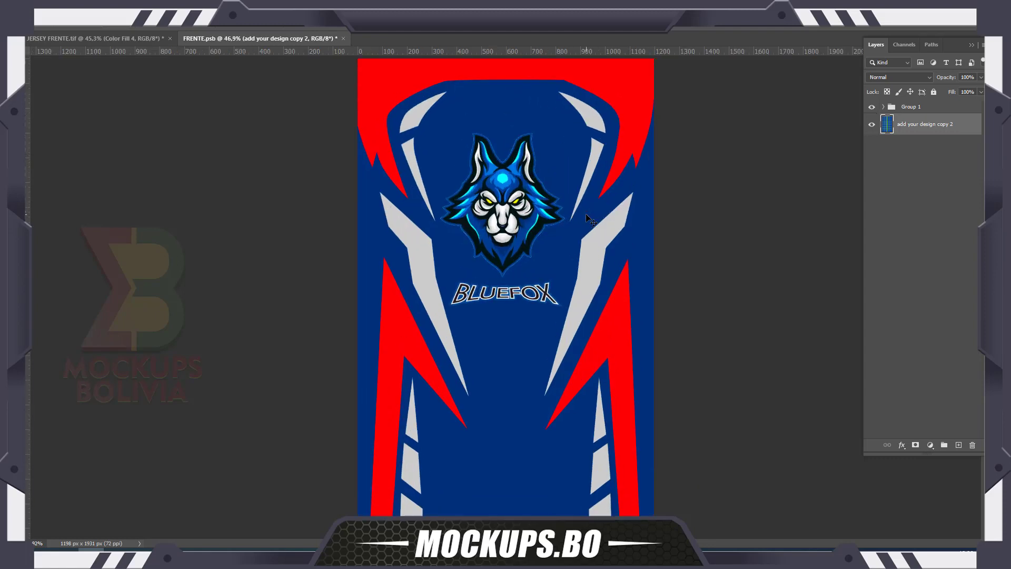
key("ctrl+s")
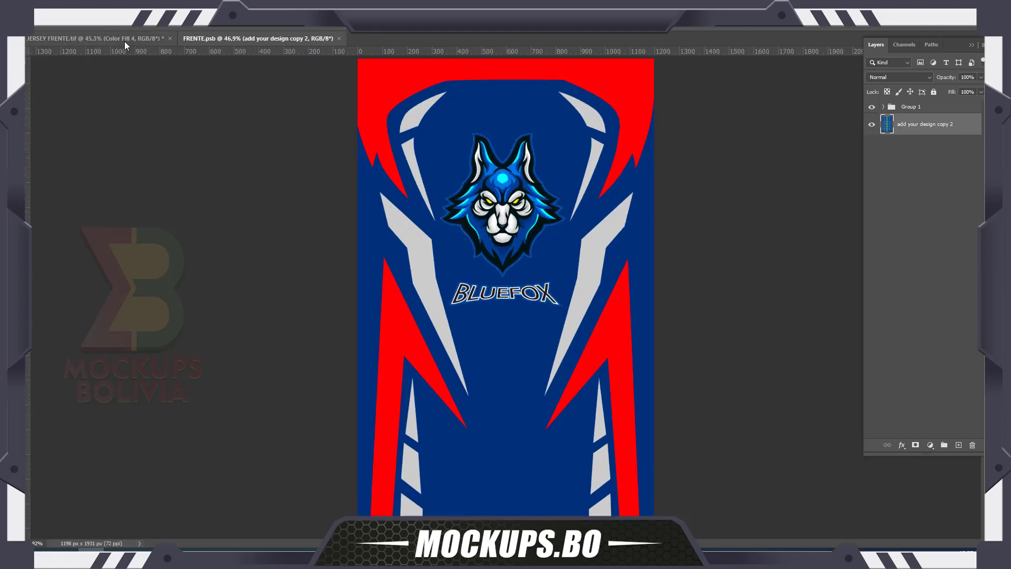
left_click(124, 41)
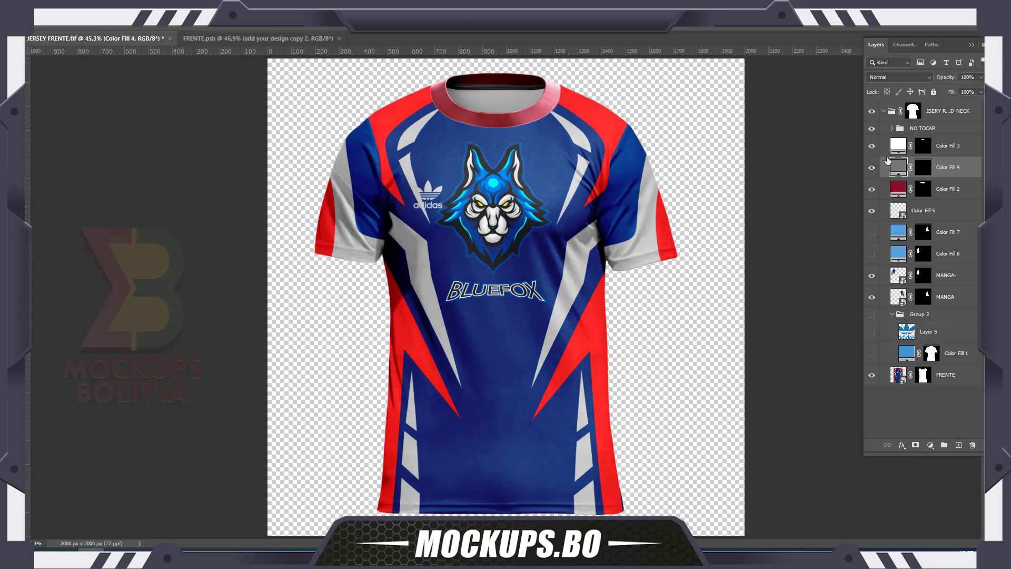
Step: Recolour the Color Fill 2 collar to a deep red sampled from a jersey panel, and hide the adidas logo
double_click(898, 188)
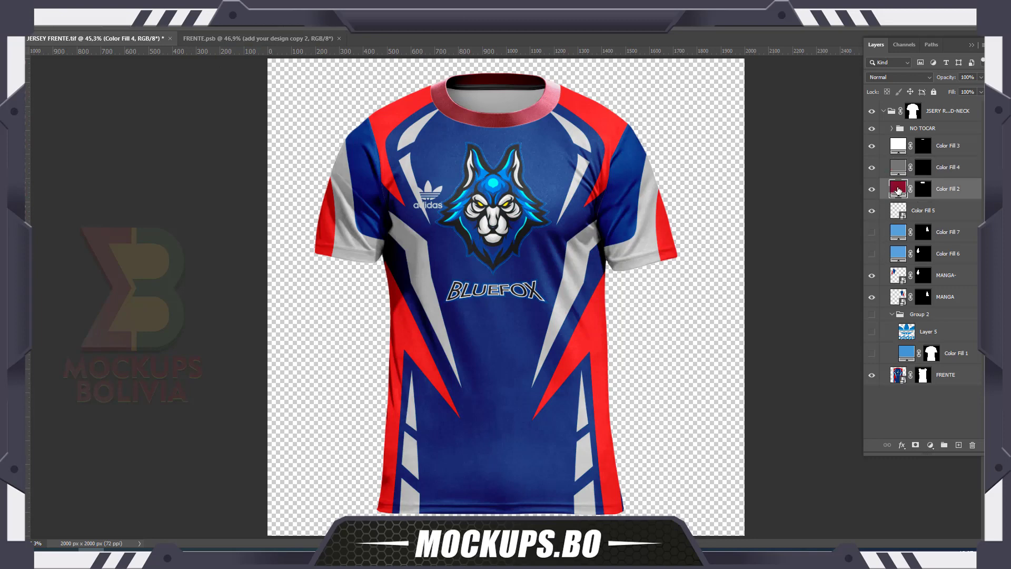
left_click(443, 138)
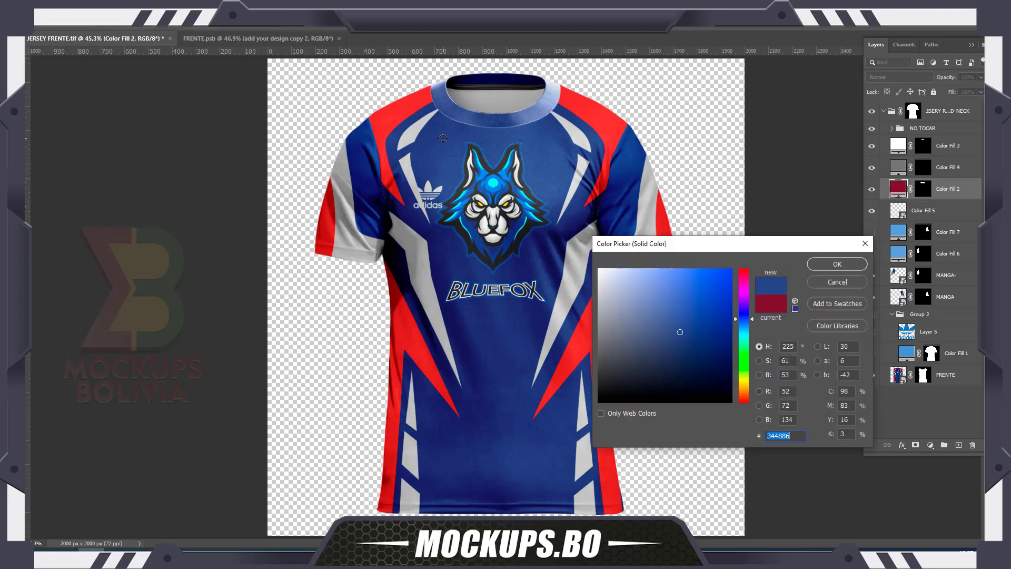
left_click(703, 339)
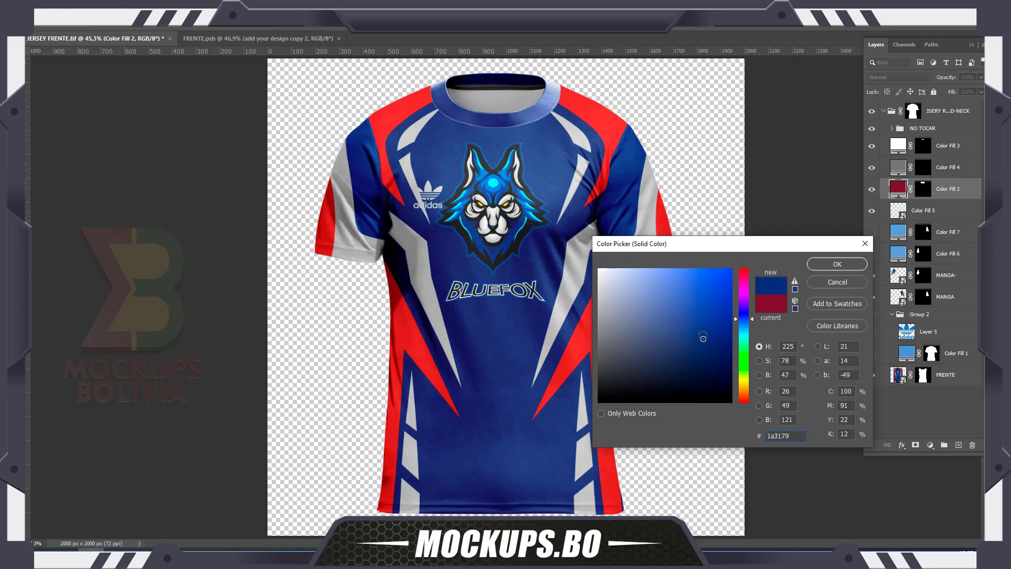
left_click(389, 113)
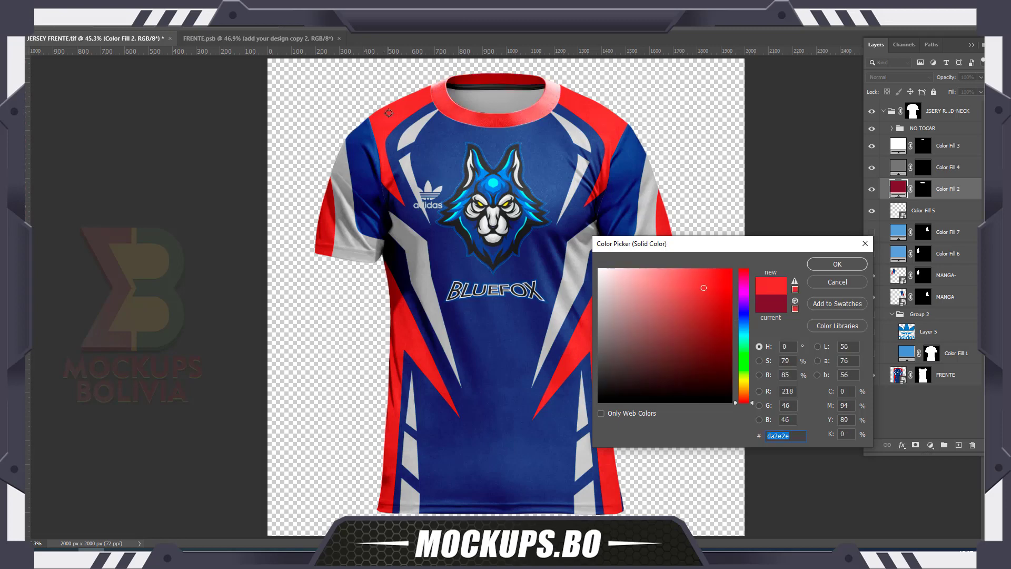
left_click(716, 288)
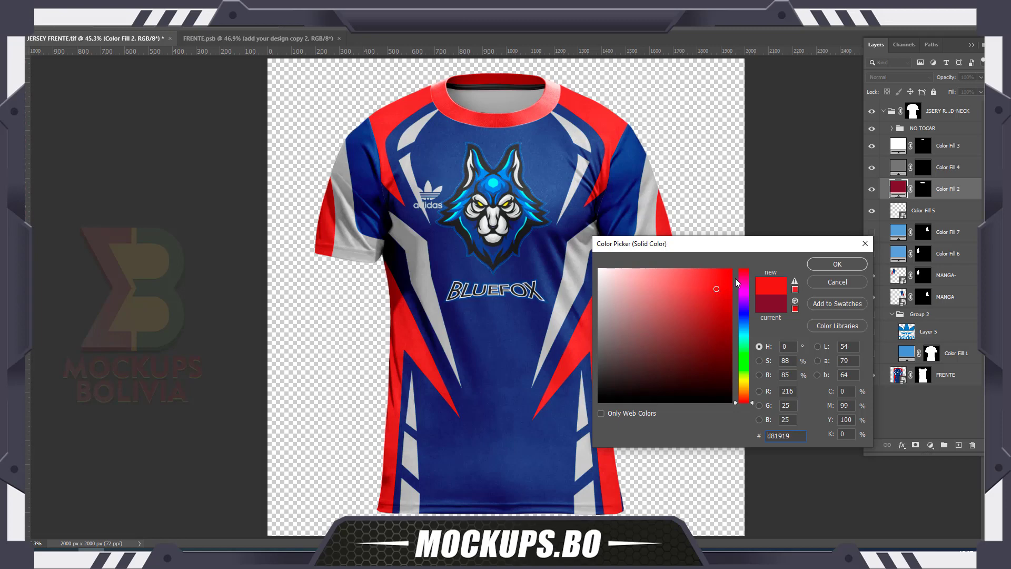
left_click(836, 265)
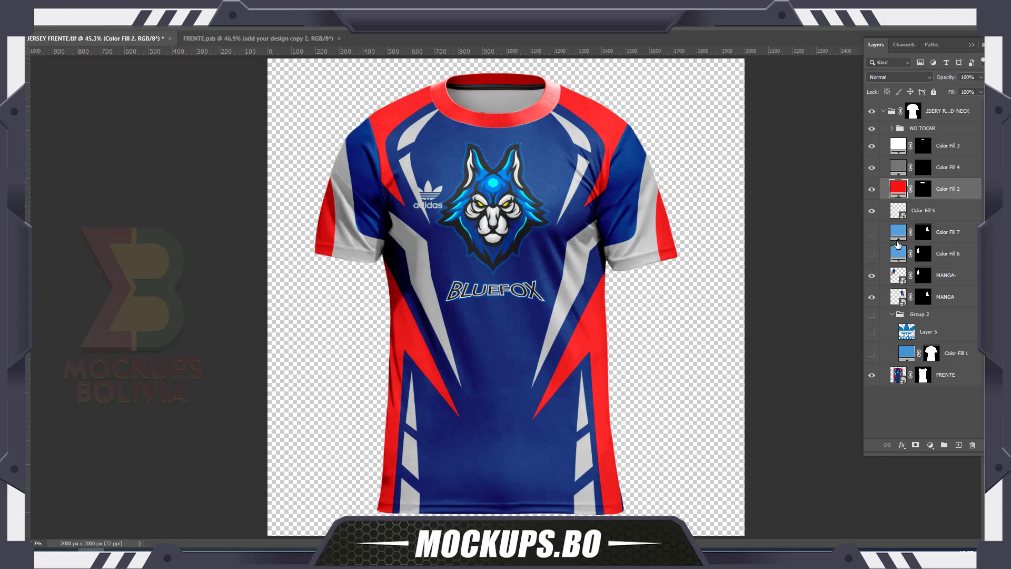
left_click(872, 211)
Step: Select the wolf layer in the front design, then open the MANGA- sleeve smart object for editing
left_click(274, 38)
left_click(505, 194)
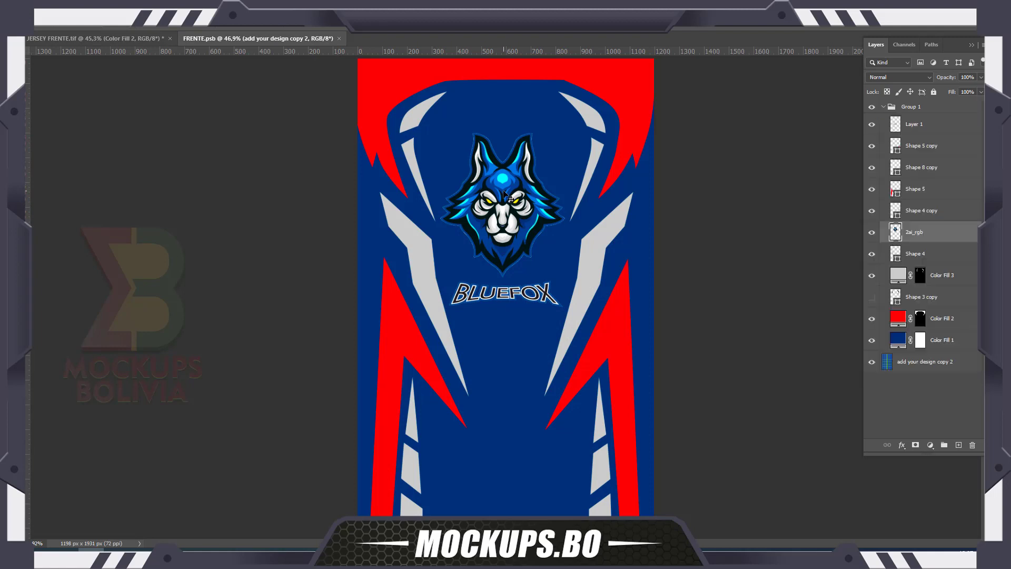
left_click(141, 39)
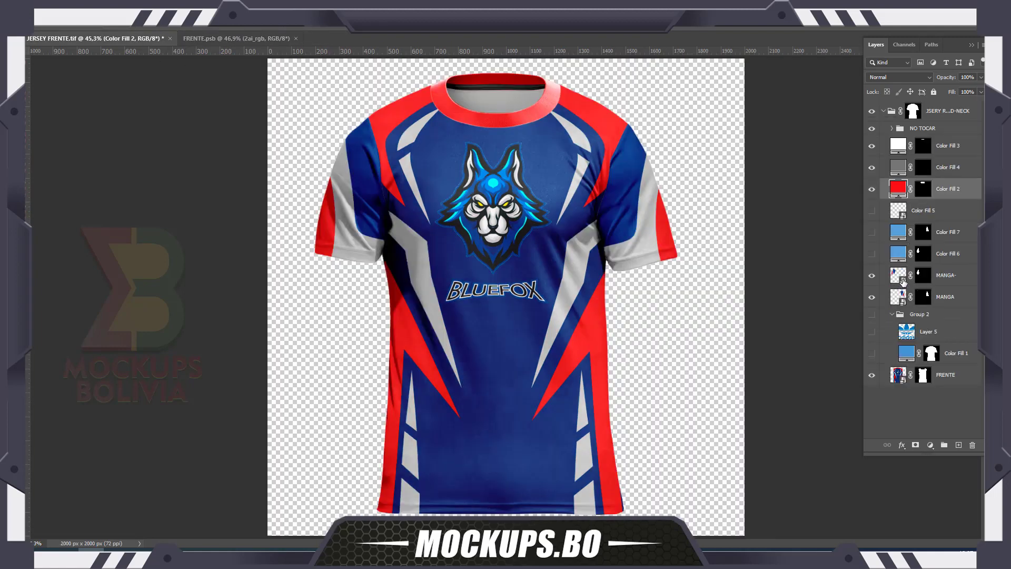
double_click(903, 279)
Step: Copy the 2ai_rgb wolf logo from the front design into the MANGA- sleeve artwork
left_click(249, 39)
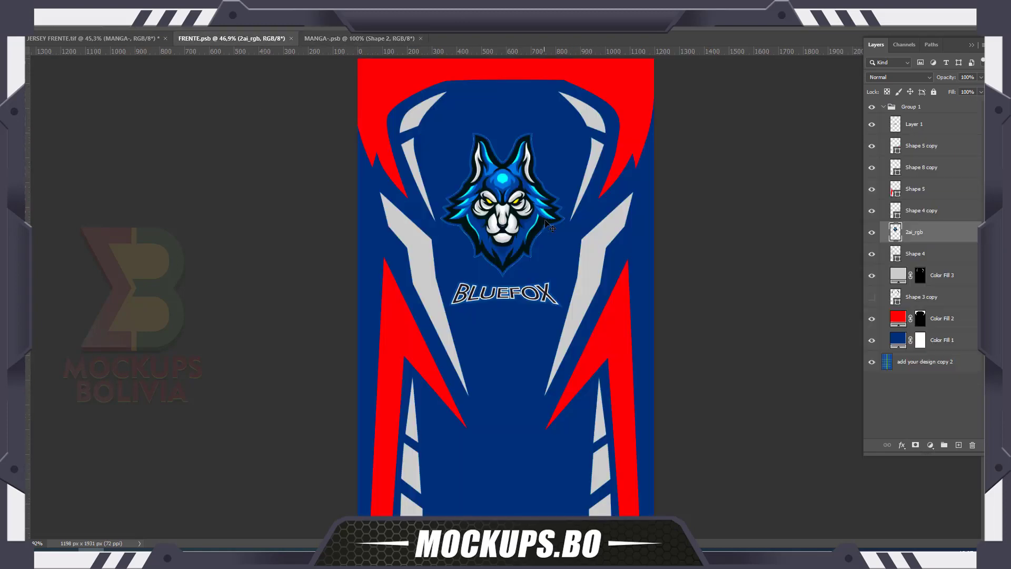
left_click_drag(507, 189, 367, 68)
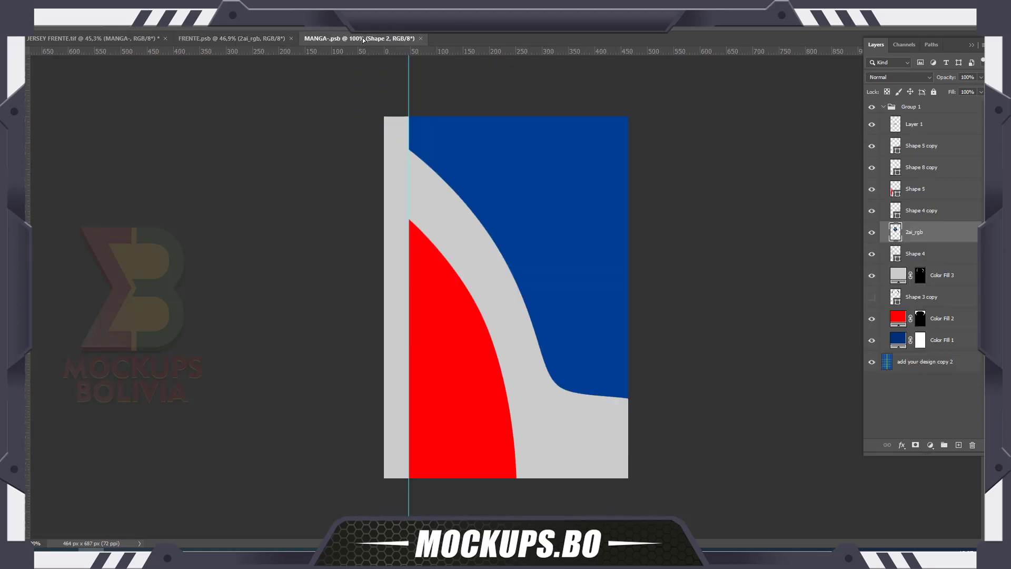
left_click_drag(360, 37, 510, 274)
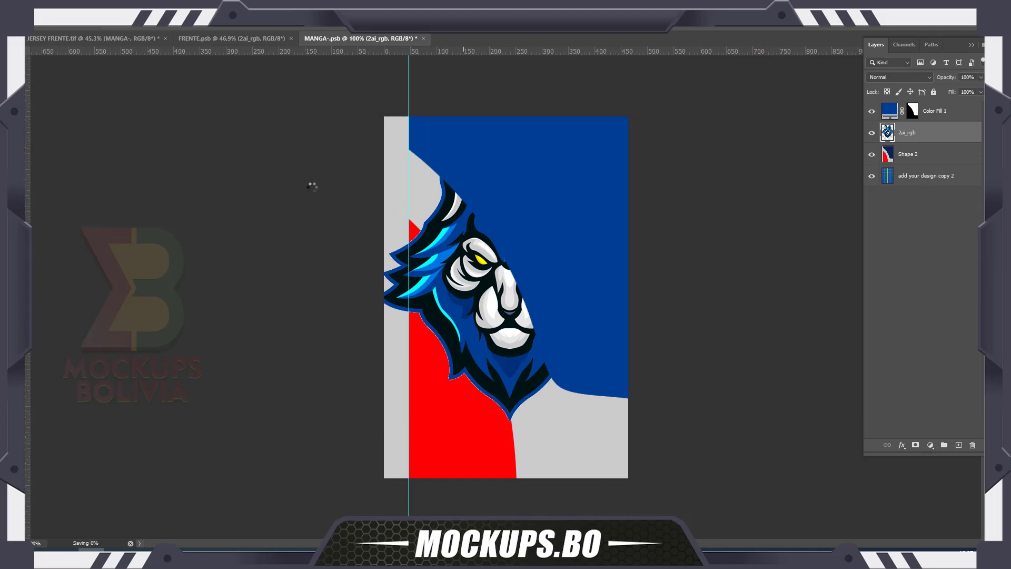
left_click(147, 37)
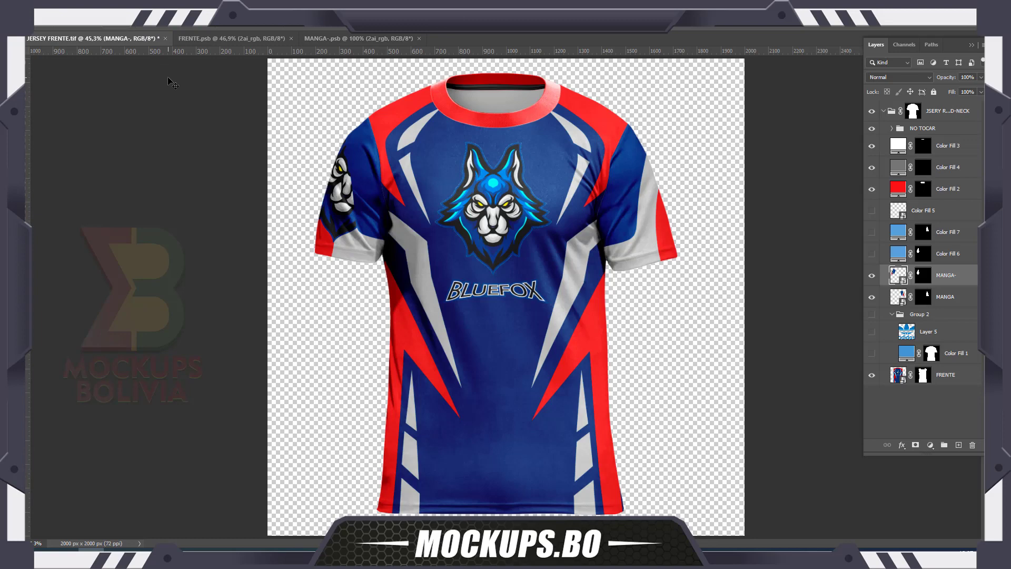
Step: Position the wolf head at the sleeve's left edge, saving and checking it on the jersey mockup
left_click(358, 39)
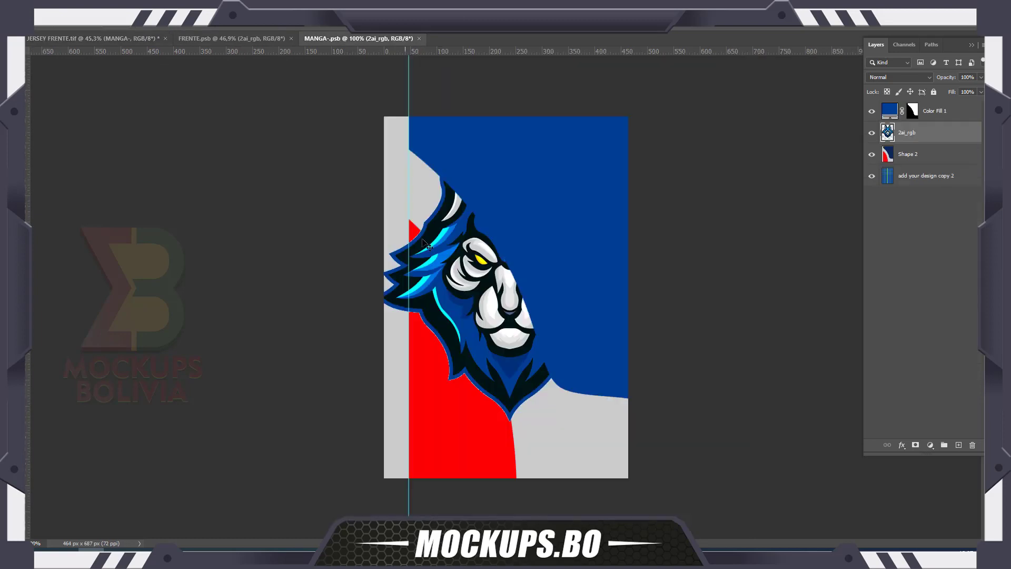
left_click_drag(424, 243, 436, 276)
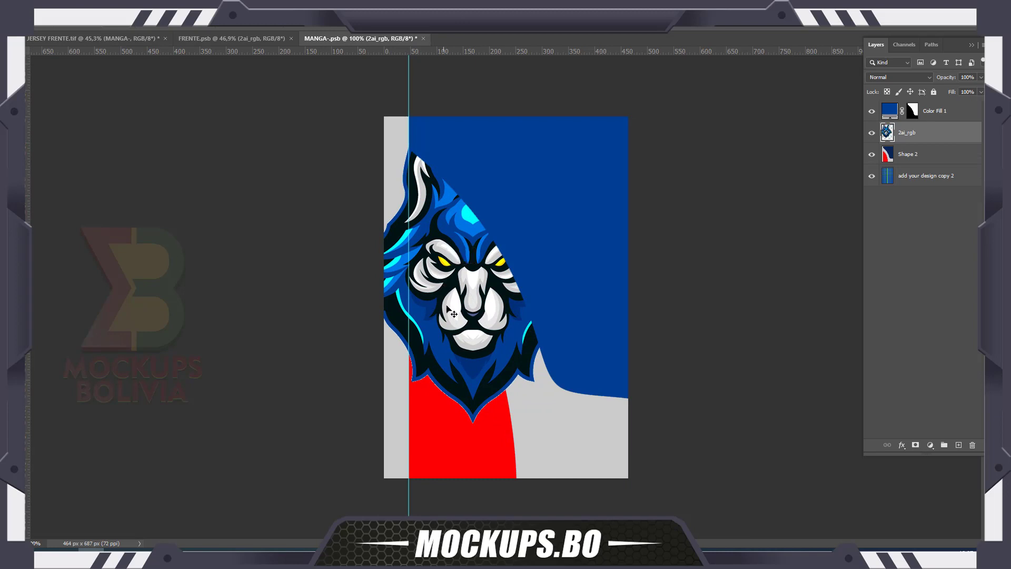
key("ctrl+s")
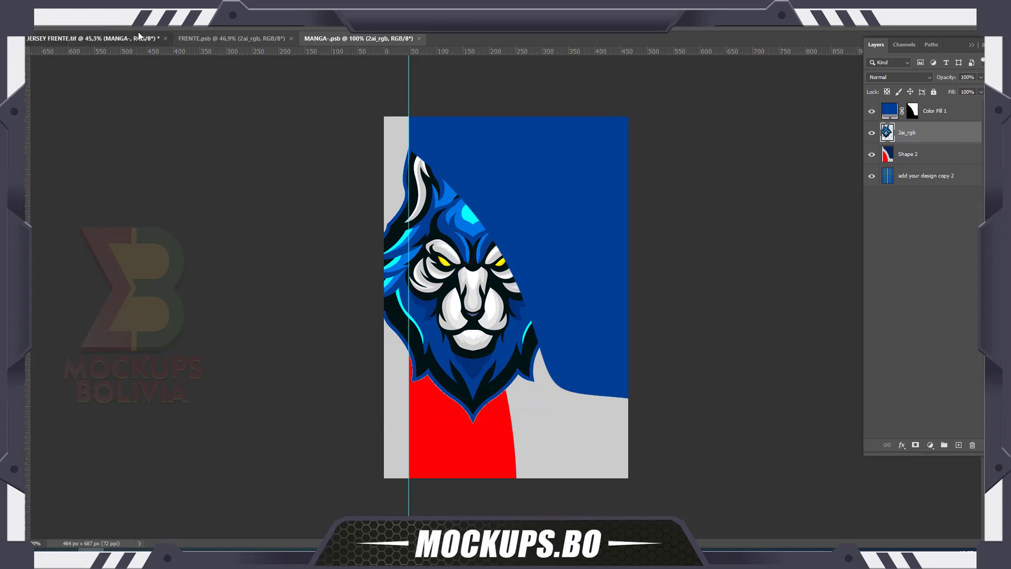
left_click(139, 35)
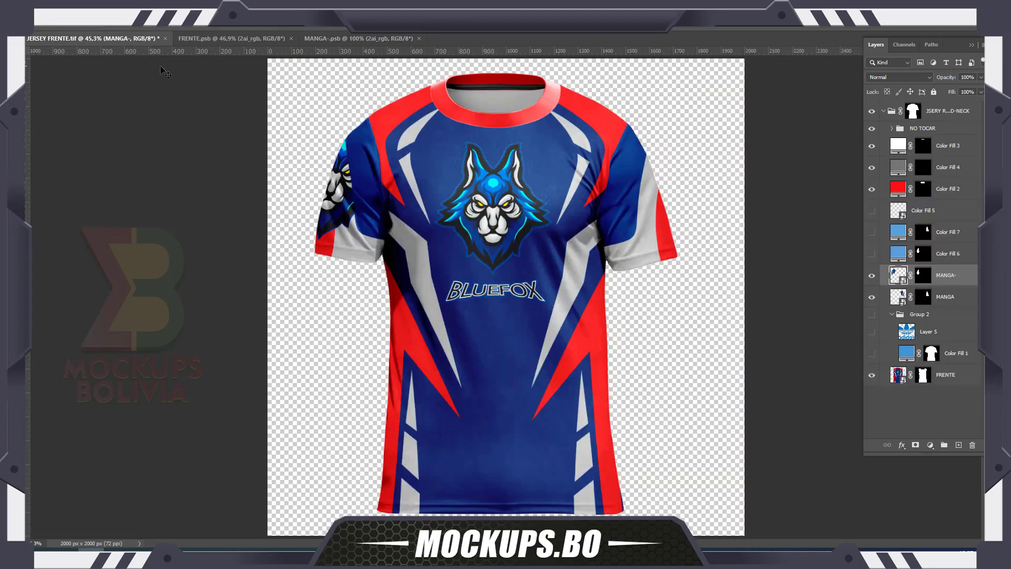
left_click(327, 37)
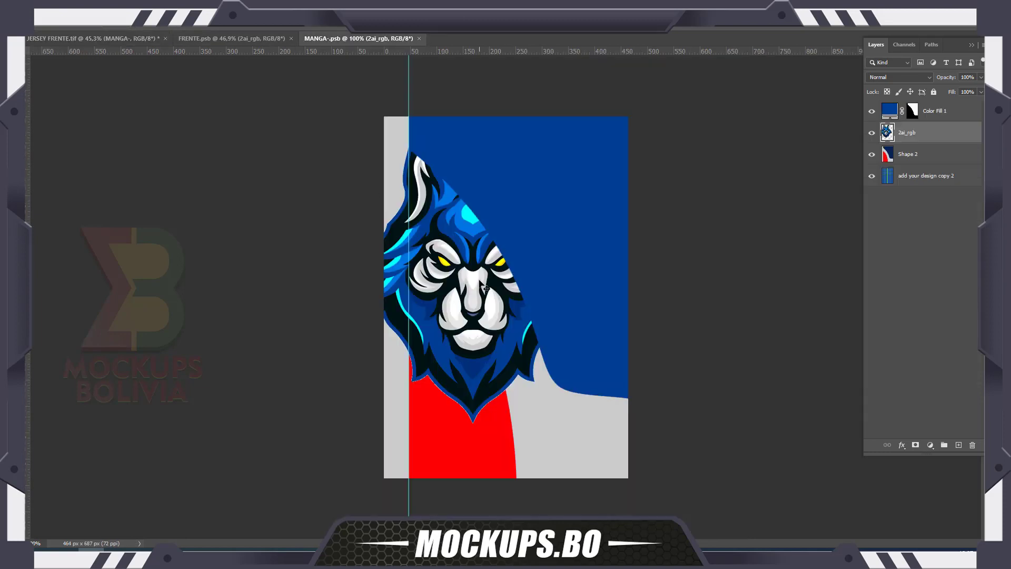
key("Left")
key("Left")
key("Left")
key("Left")
key("Left")
key("Left")
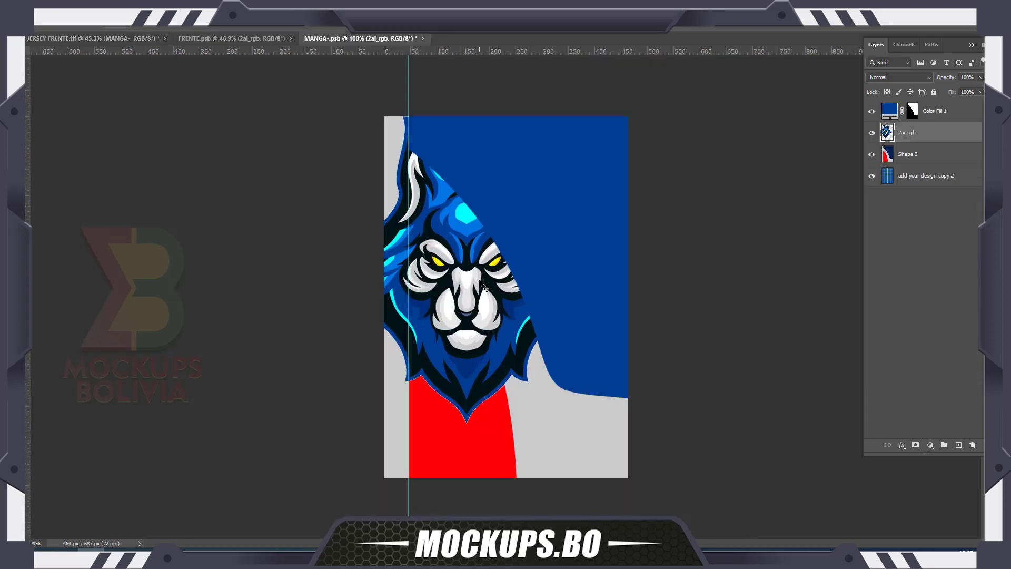
key("ctrl+s")
left_click_drag(41, 116, 467, 263)
left_click(126, 39)
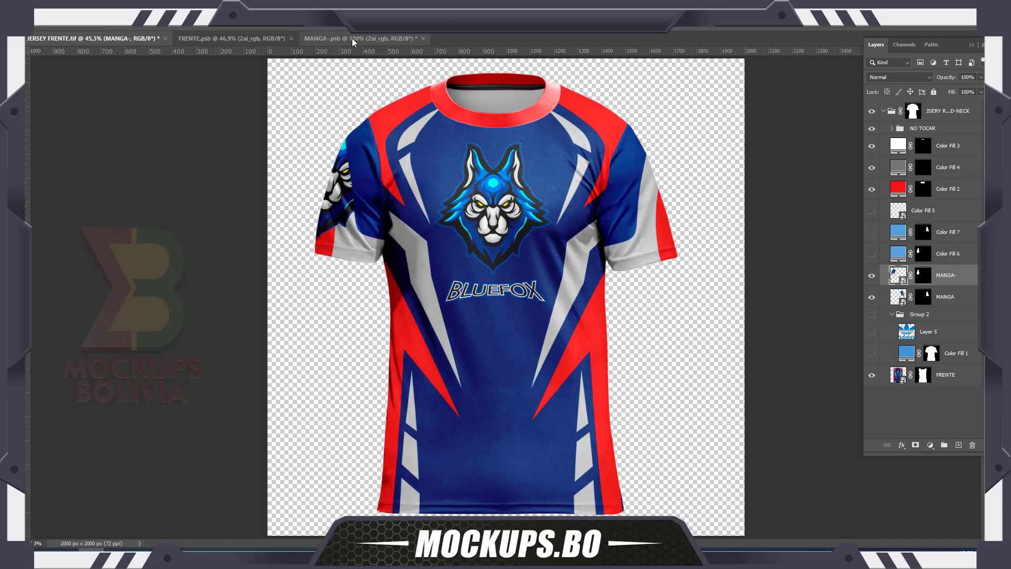
Step: Copy the BLUEFOX text layer from the front design into the MANGA sleeve artwork
left_click(277, 38)
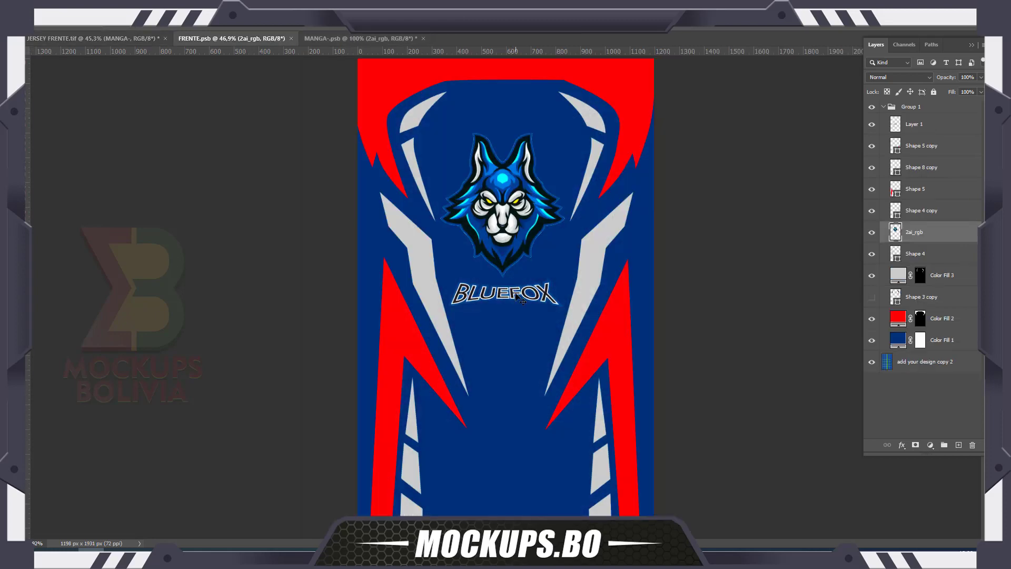
left_click_drag(914, 124, 512, 83)
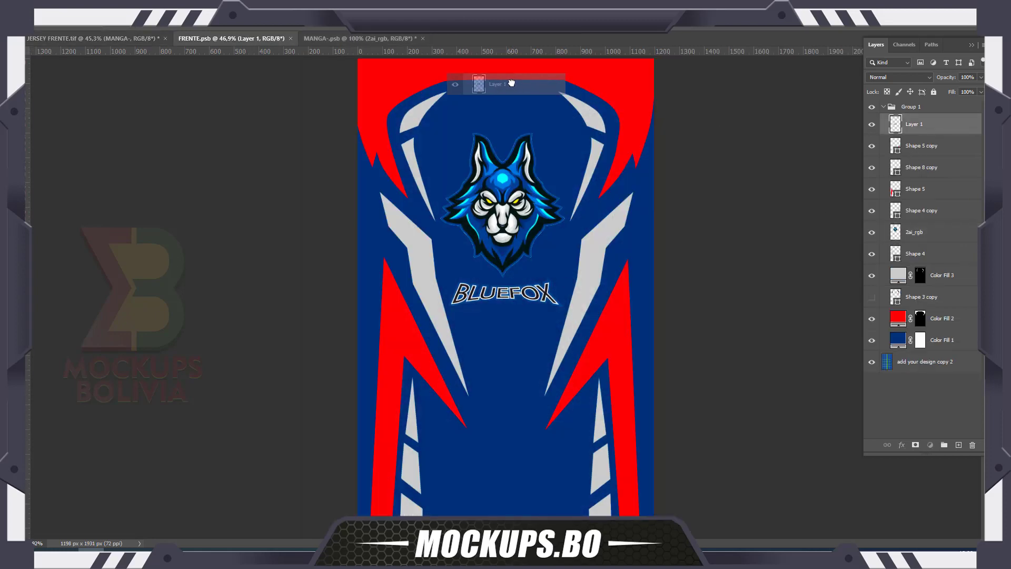
mouse_move(511, 82)
left_mouse_down()
mouse_move(132, 41)
mouse_move(901, 304)
left_mouse_up()
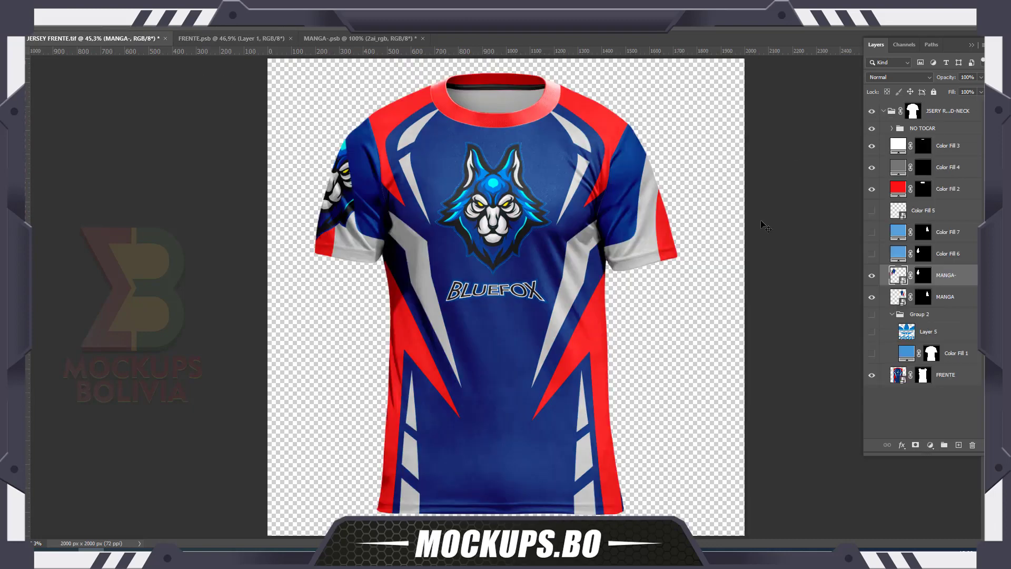
double_click(902, 304)
left_click(362, 36)
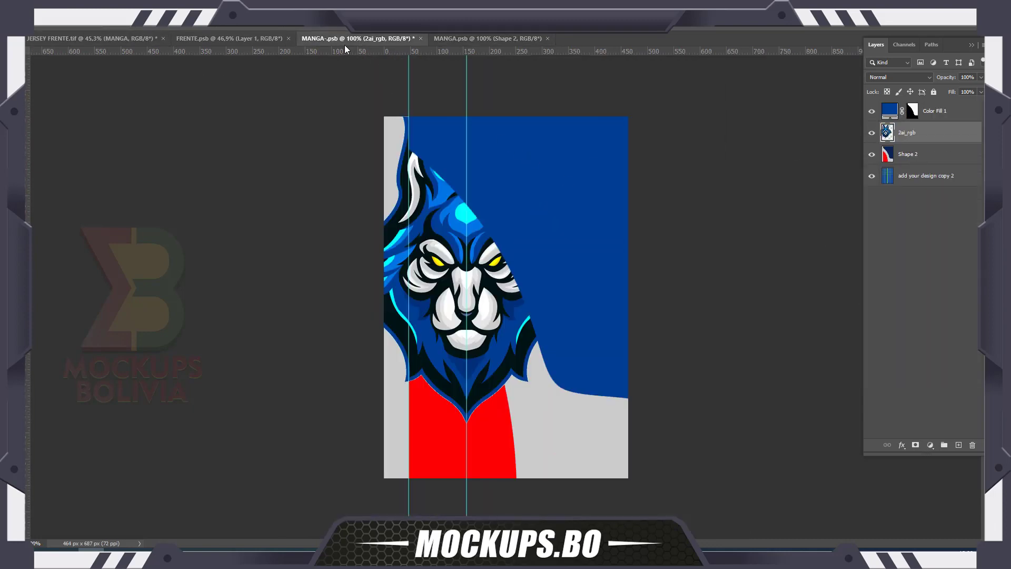
left_click(239, 39)
mouse_move(933, 126)
left_mouse_down()
mouse_move(521, 37)
mouse_move(553, 219)
left_mouse_up()
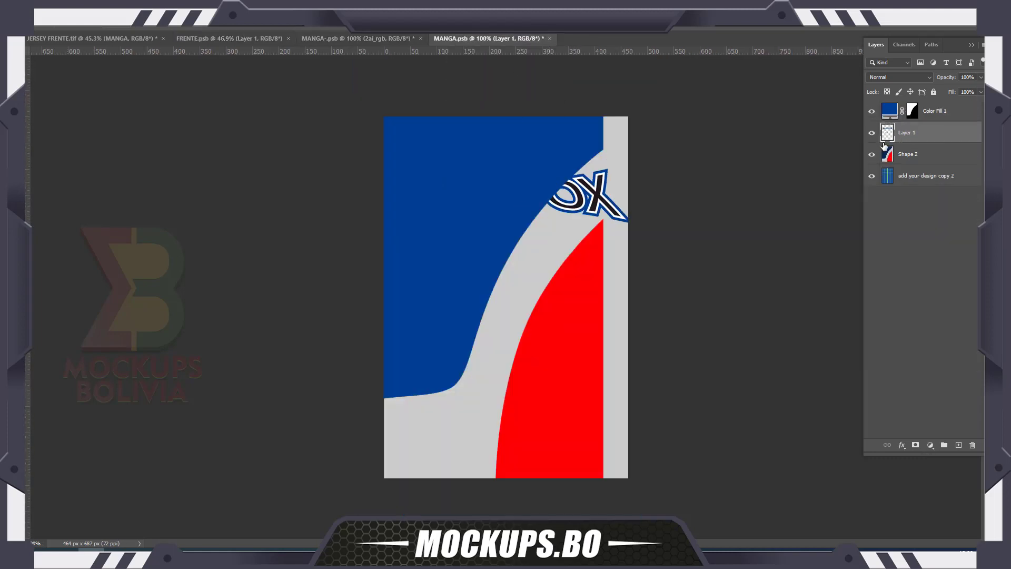
Step: Move BLUEFOX above the blue fill, rotate it 90° onto the sleeve stripe, and save
left_click_drag(885, 146, 936, 106)
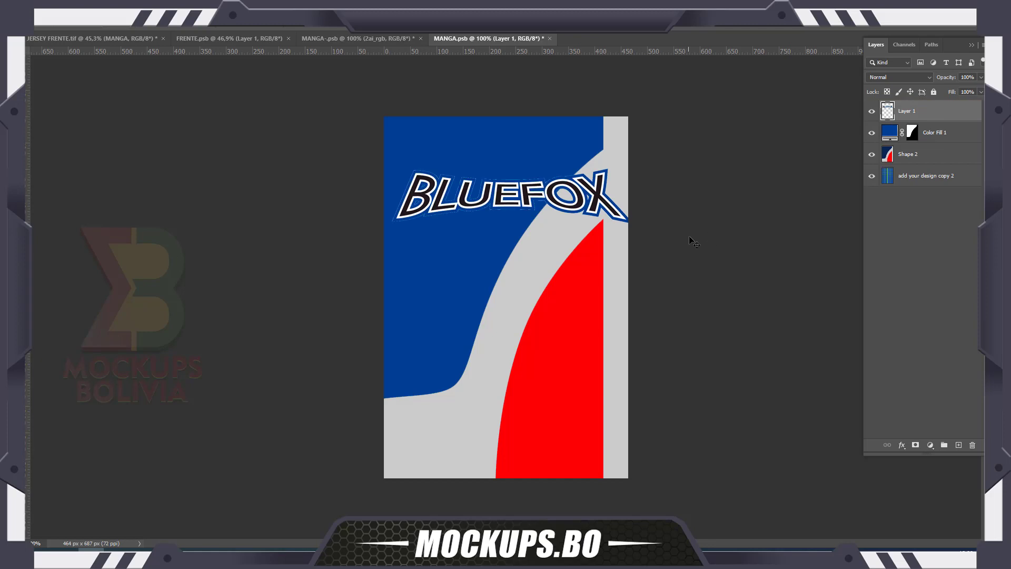
key("ctrl+t")
right_click(522, 208)
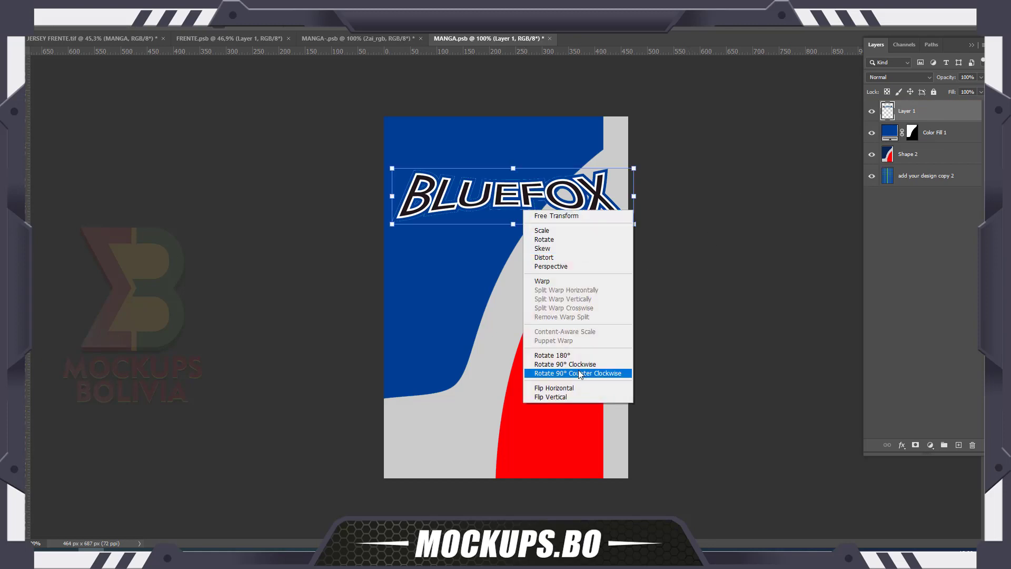
left_click(565, 364)
mouse_move(510, 215)
left_mouse_down()
mouse_move(539, 316)
mouse_move(548, 296)
left_mouse_up()
key("Return")
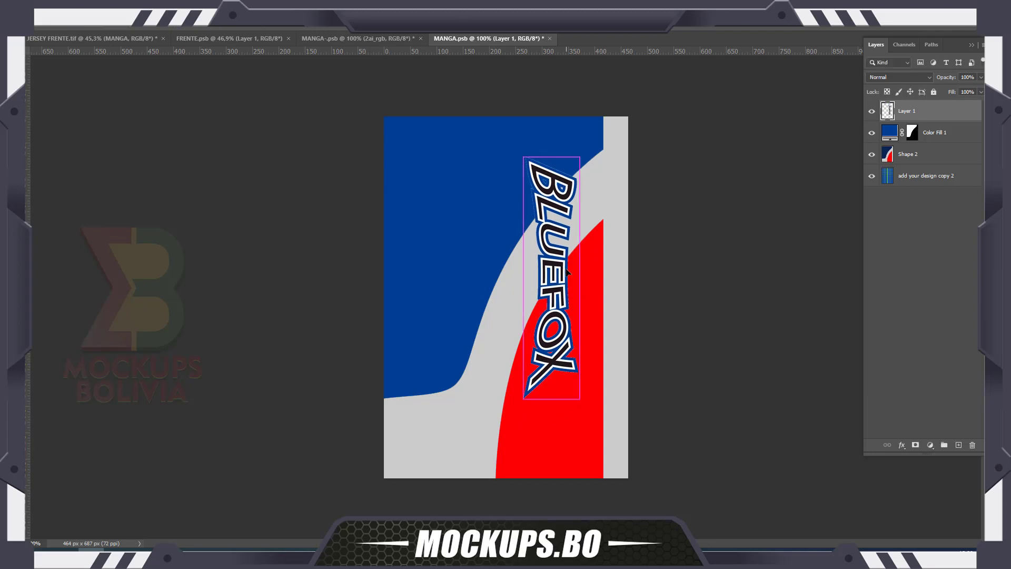
key("ctrl+s")
left_click(134, 39)
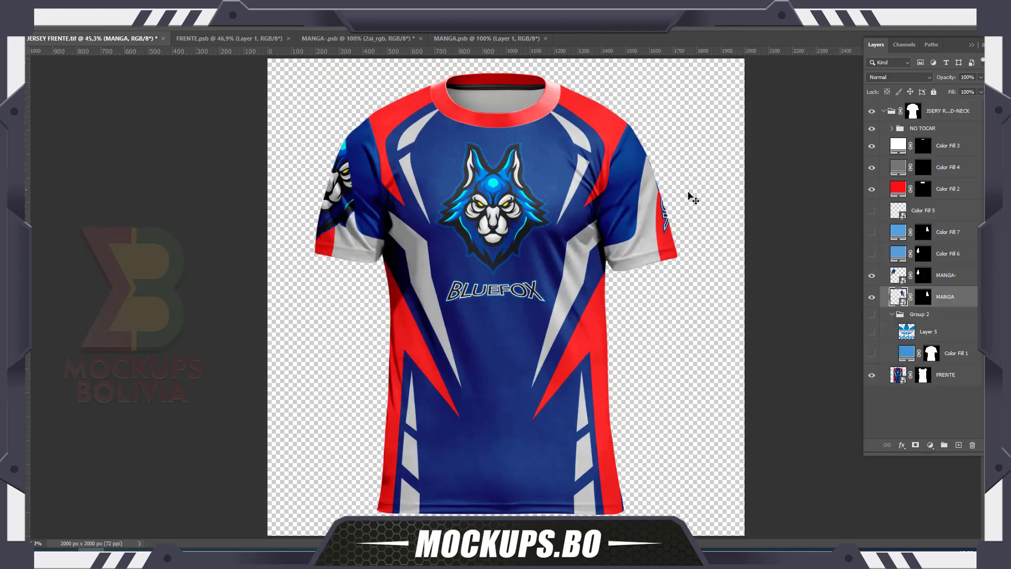
Step: Nudge the vertical BLUEFOX text two steps left, save, and check the jersey mockup
left_click(486, 35)
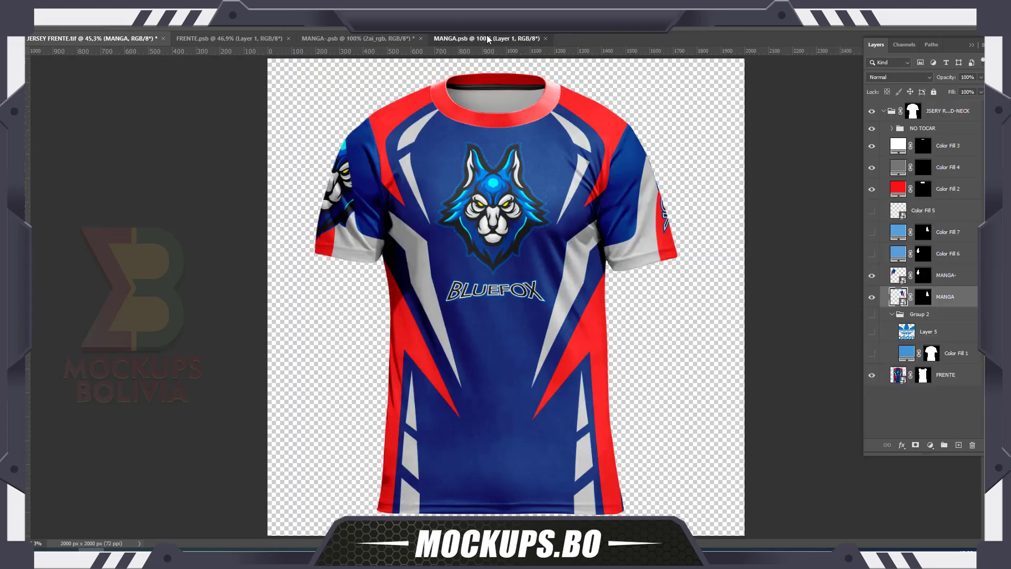
key("Left")
key("Left")
key("Left")
key("Left")
key("Left")
key("Left")
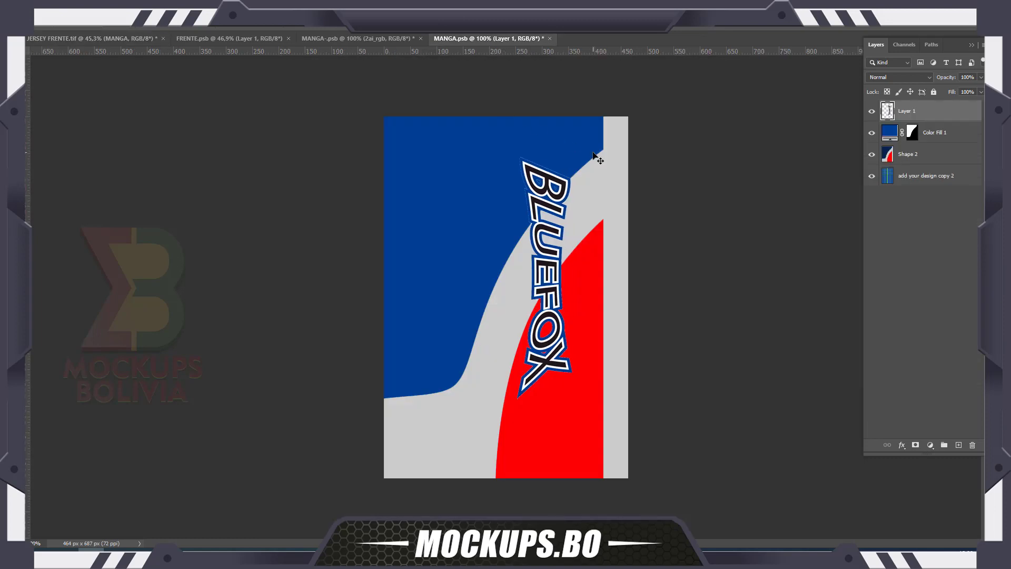
key("Left")
key("Left")
key("Left")
key("ctrl+s")
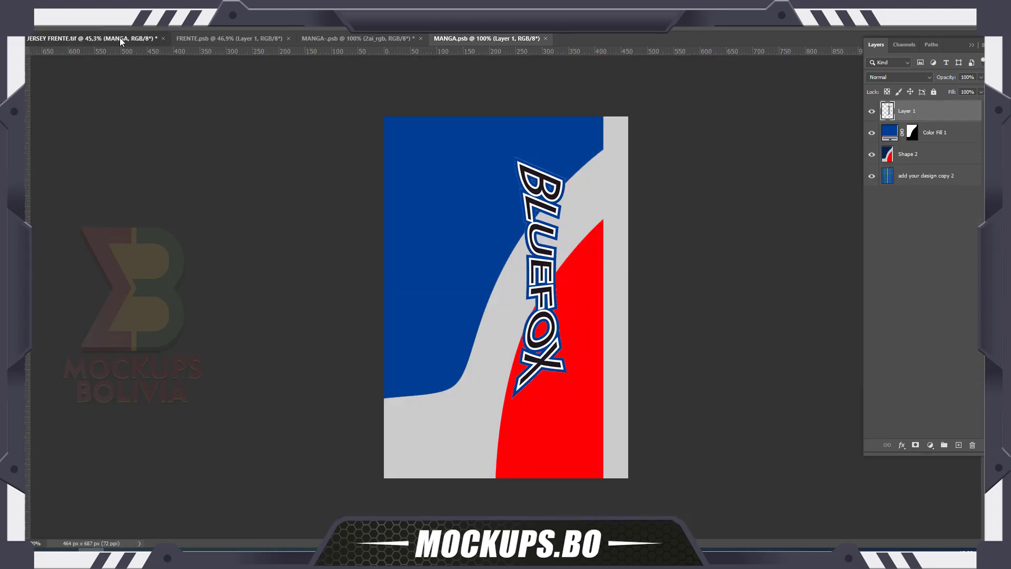
left_click(119, 37)
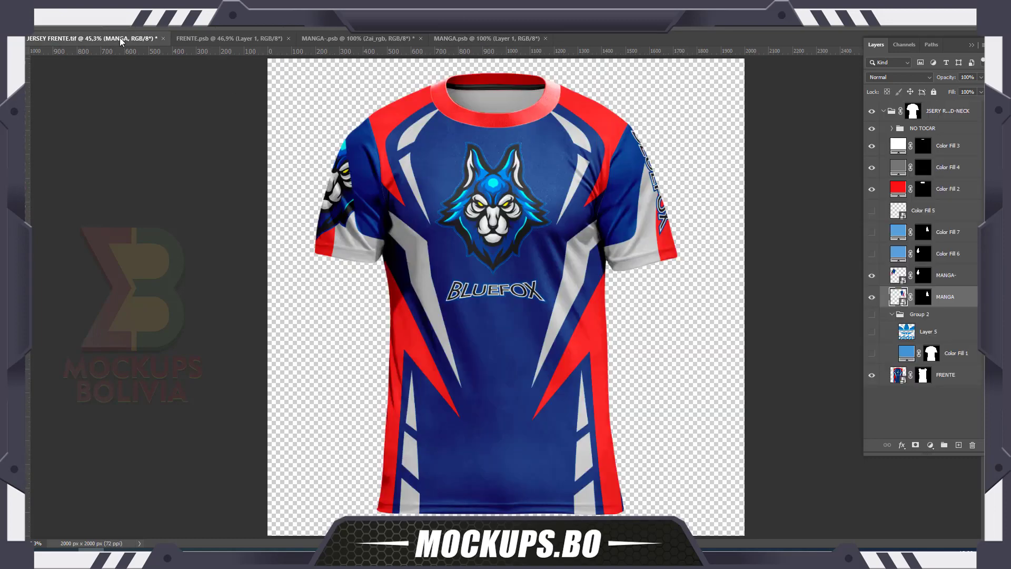
Step: Nudge the text two steps down and two more left, saving and checking the mockup each time
left_click(464, 37)
key("Down")
key("Down")
key("Down")
key("Down")
key("Down")
key("Down")
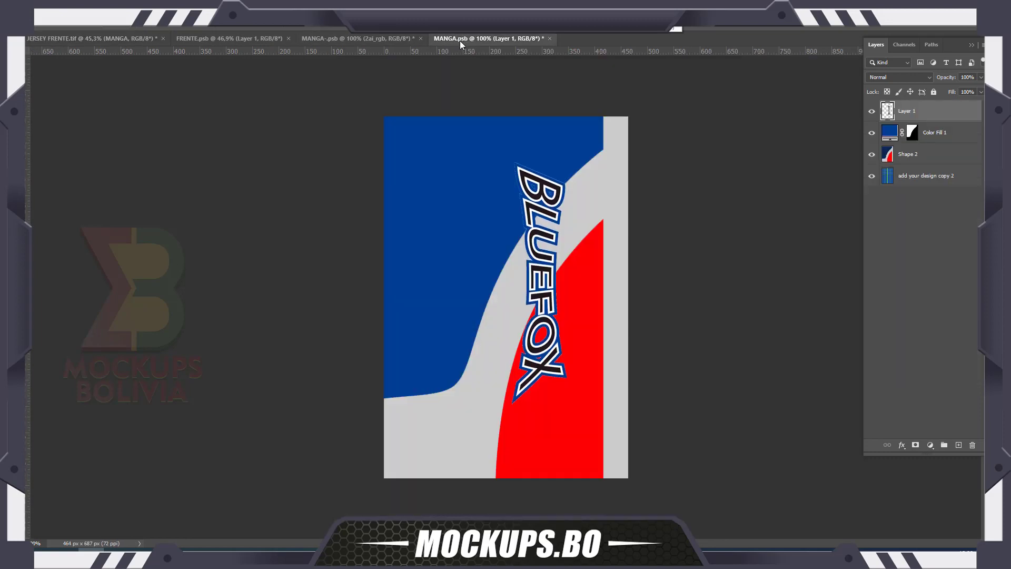
key("Down")
key("Down")
key("Down")
key("Down")
key("Down")
key("Down")
key("ctrl+s")
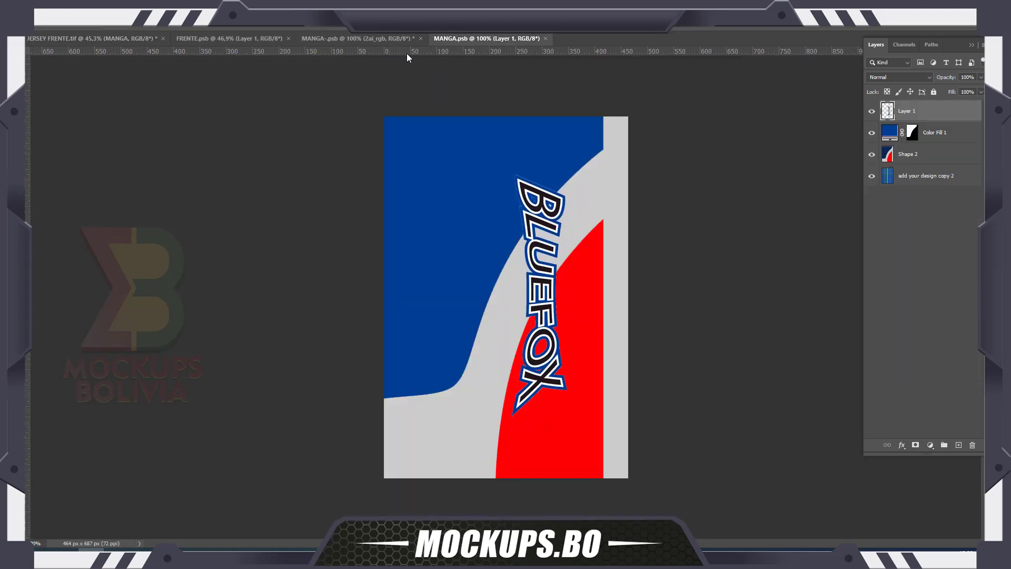
left_click(134, 40)
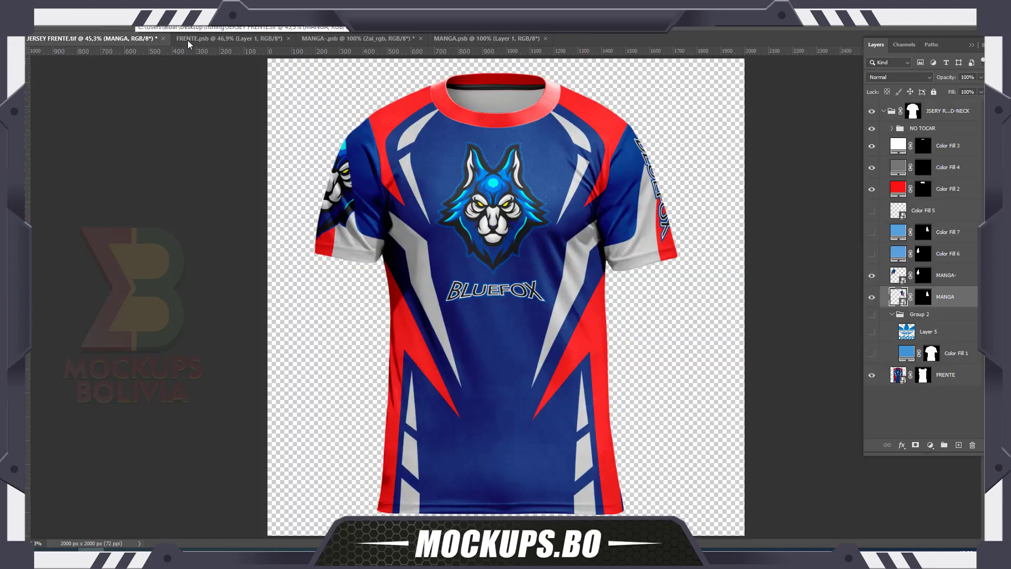
left_click(501, 40)
key("Left")
key("Left")
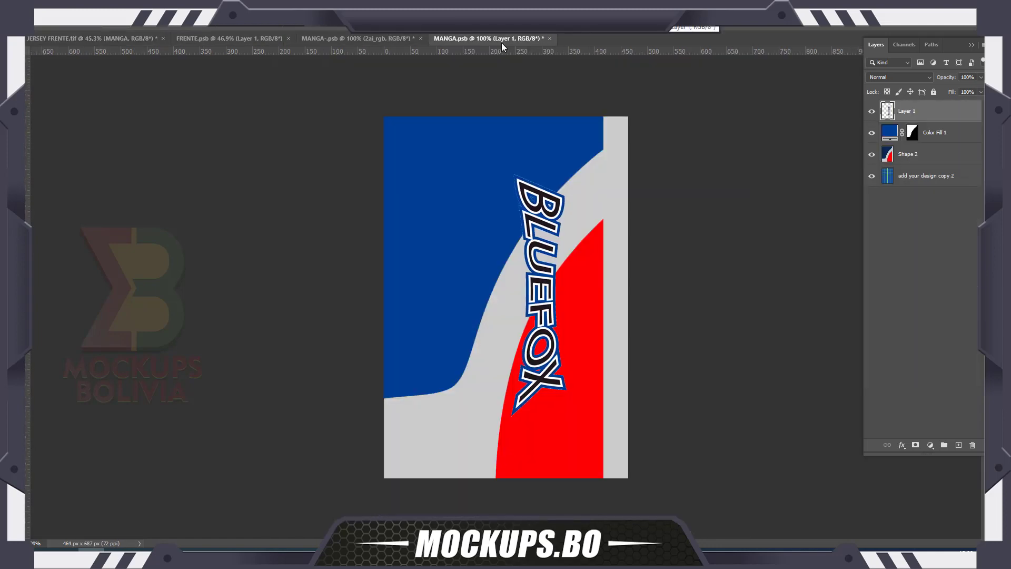
key("Left")
key("Left")
key("Left")
key("Left")
key("Left")
key("Left")
key("ctrl+s")
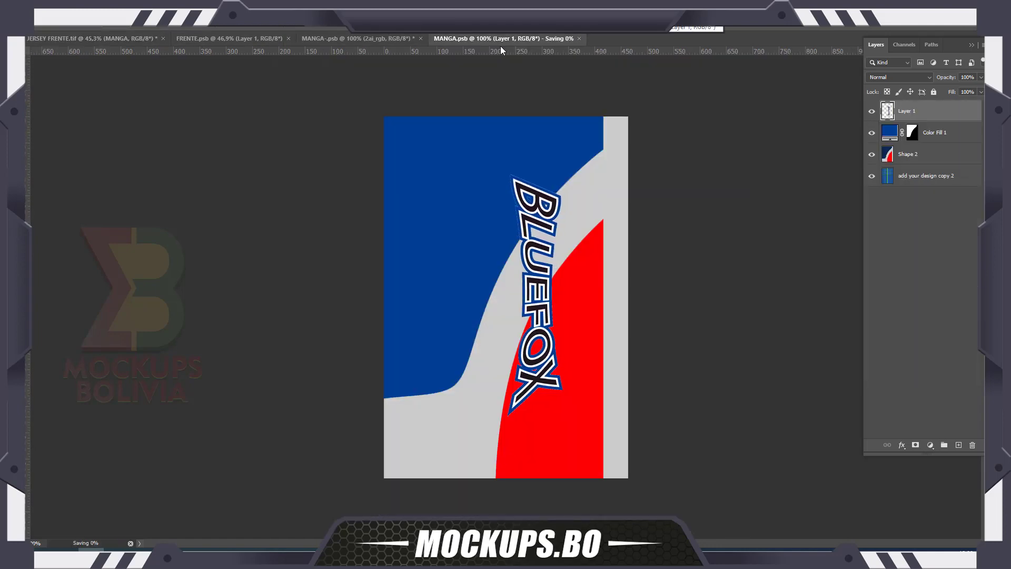
left_click(147, 40)
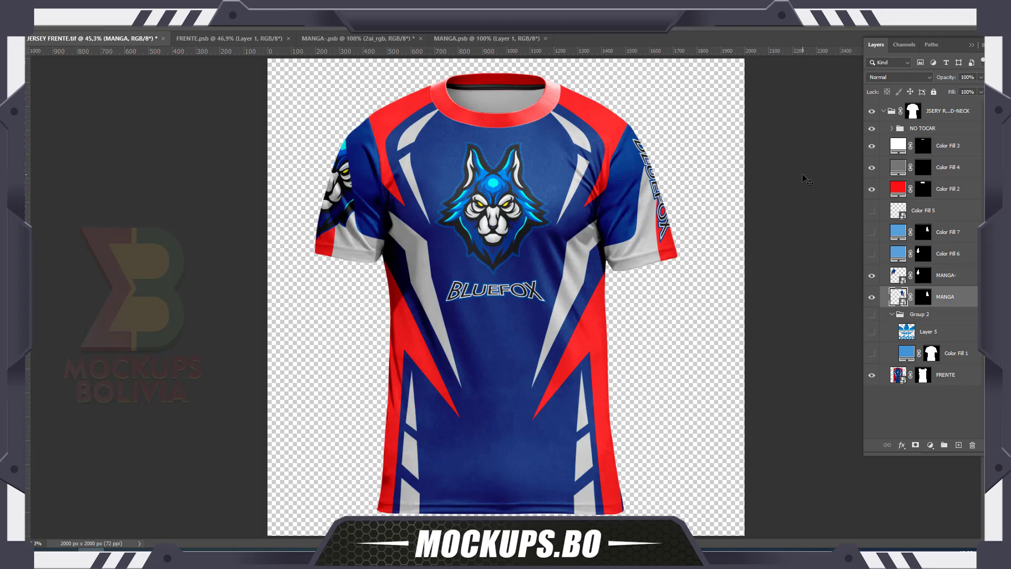
Step: Duplicate the red collar fill, set the copy to navy #324482, and group the collar fills
left_click(974, 190)
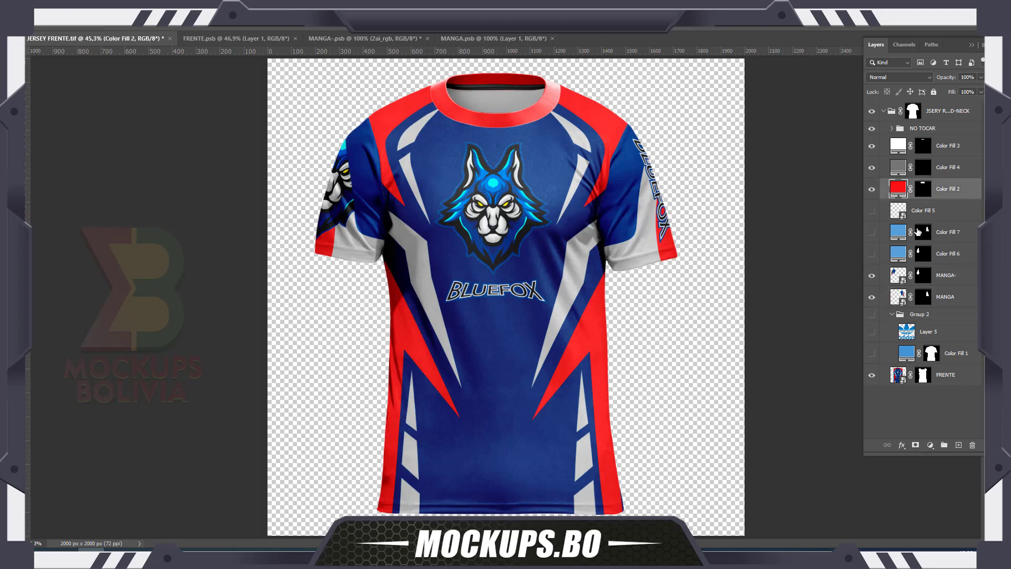
key("ctrl+j")
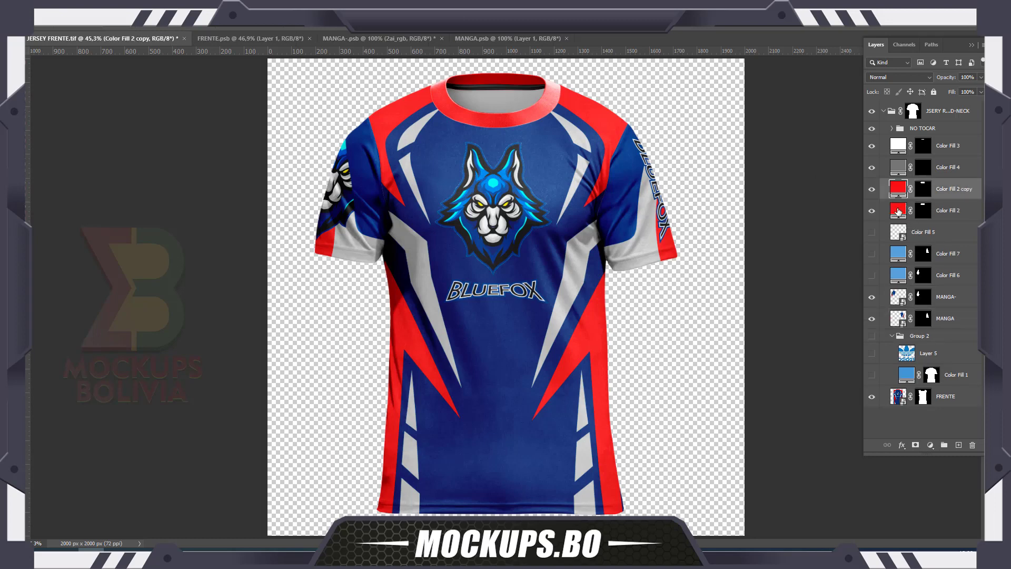
double_click(899, 194)
left_click(506, 337)
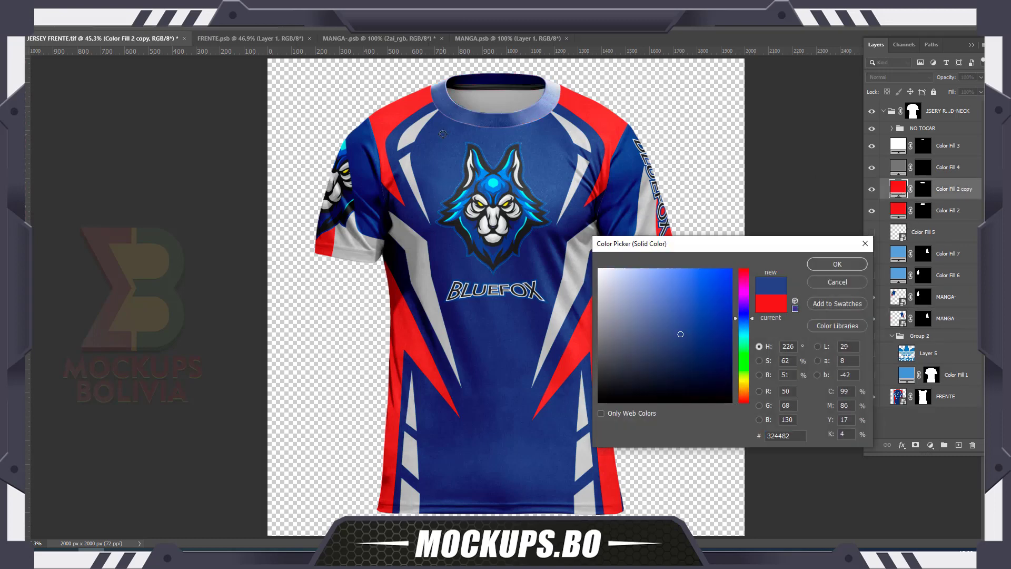
left_click(851, 266)
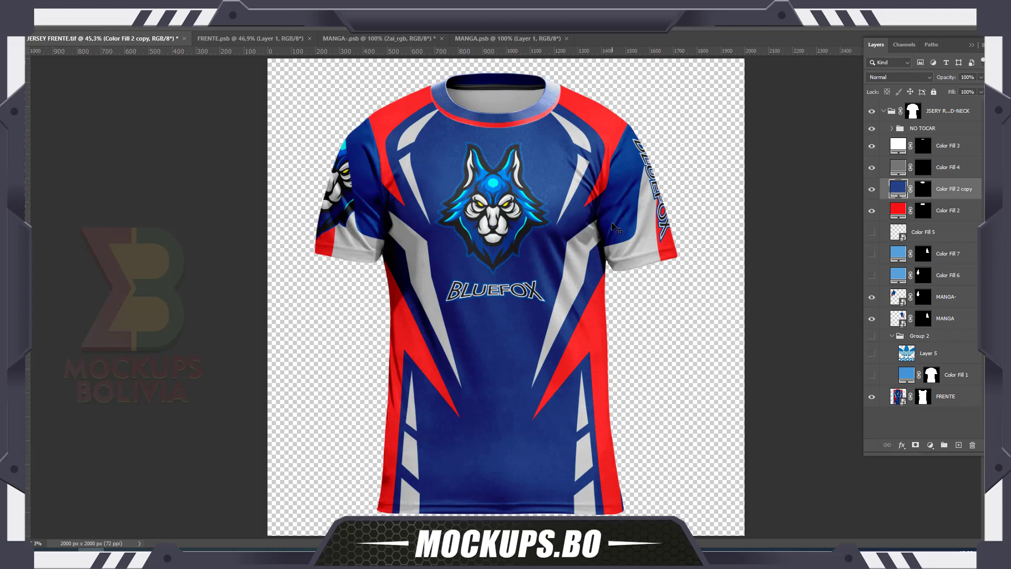
key("ctrl+g")
Step: Merge the collar group into one layer, pull its left and right sides slightly inward, and zoom out
right_click(969, 187)
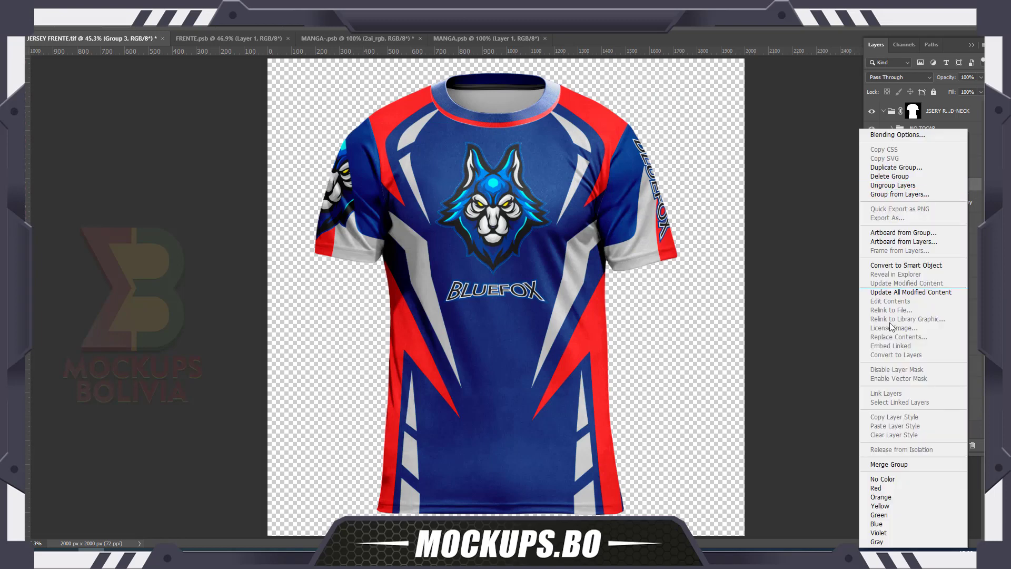
left_click(895, 463)
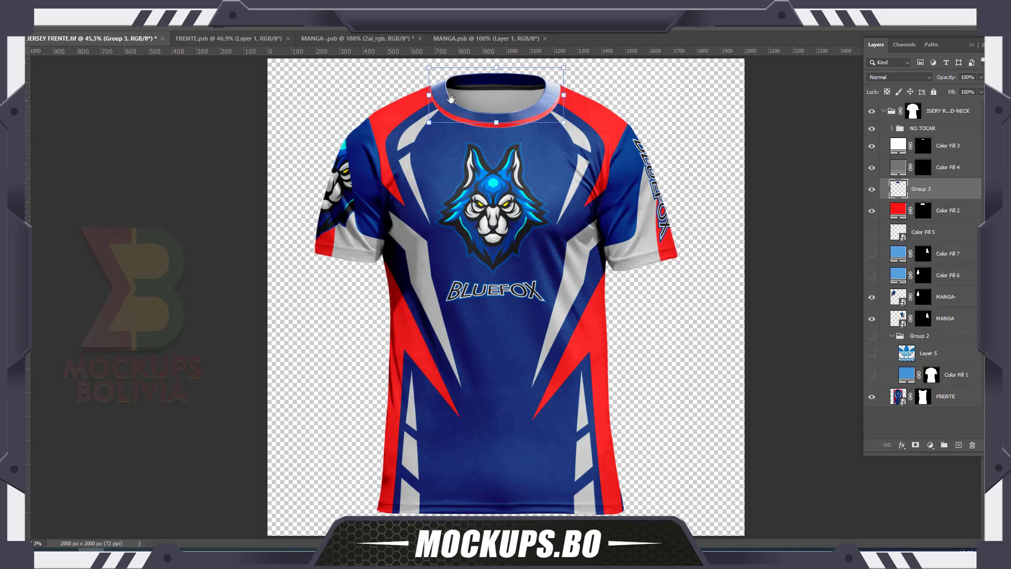
scroll(451, 99, "up", 2)
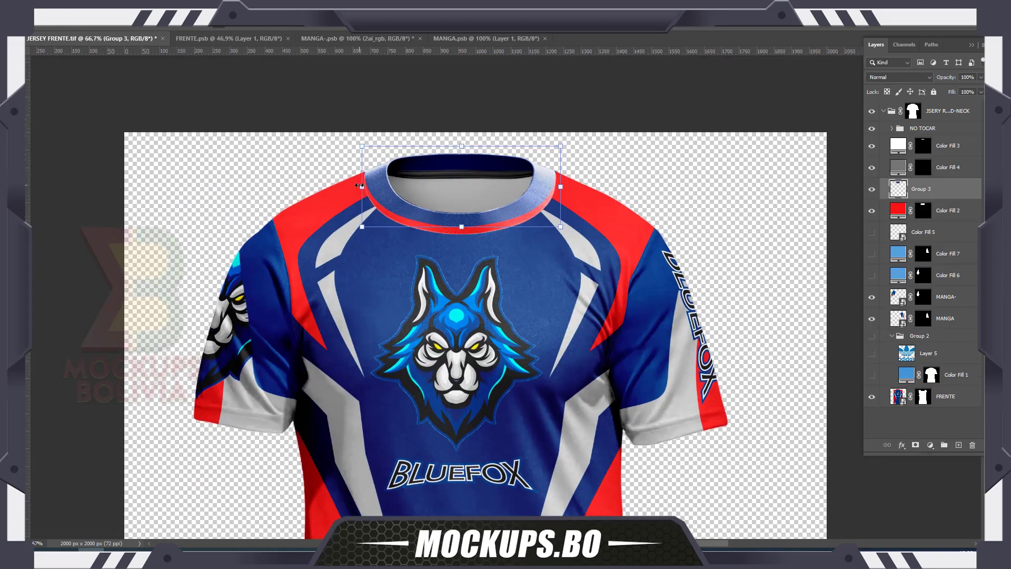
left_click_drag(359, 185, 370, 186)
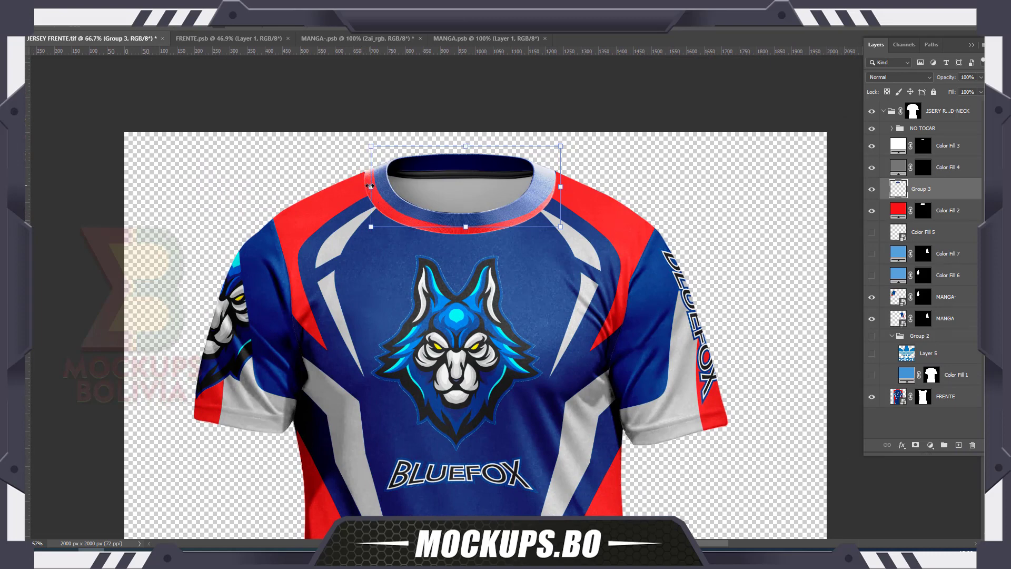
left_click_drag(561, 186, 548, 187)
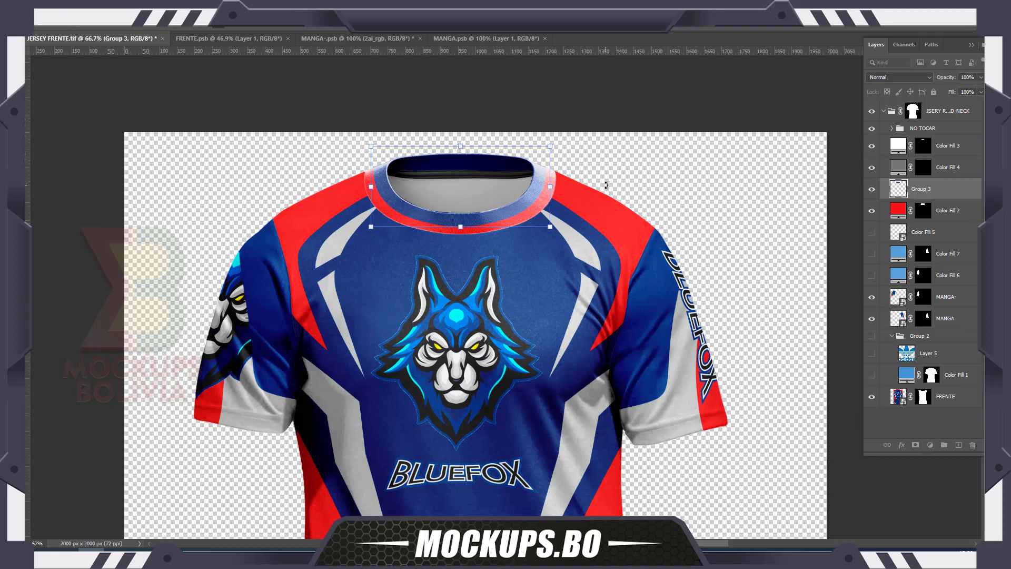
key("Return")
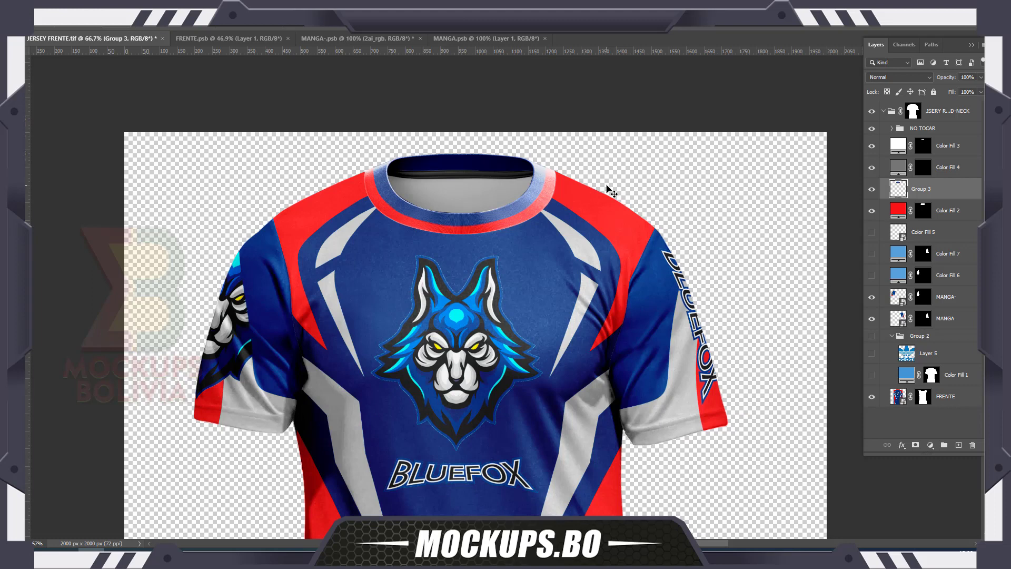
key("ctrl+0")
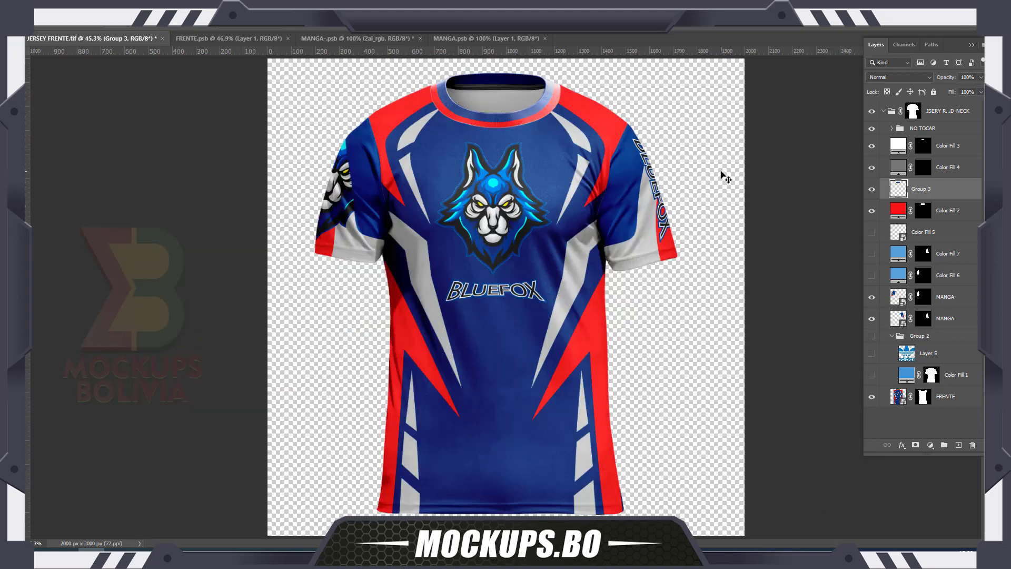